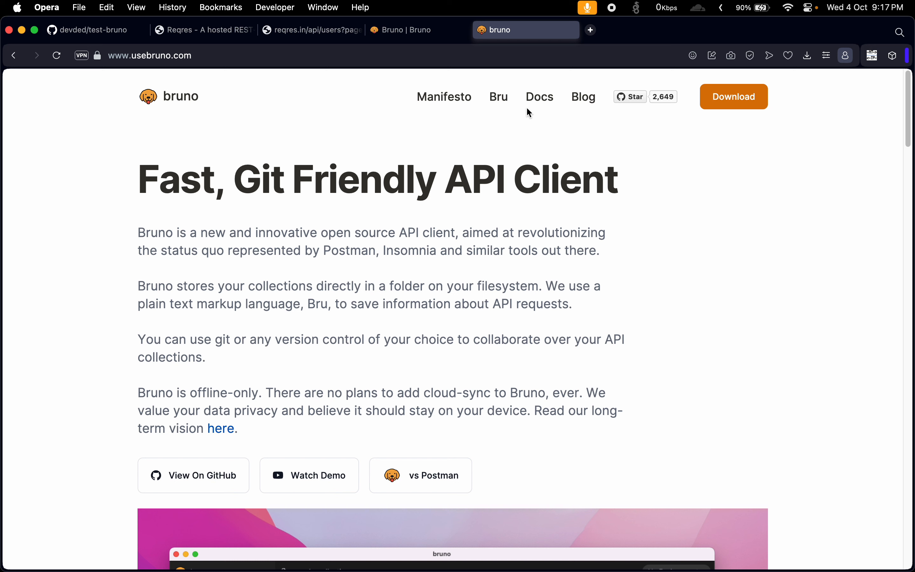
Highlight "Git" in the Bruno website headline, view the Bruno app's start screen, and return to the Opera browser.
double_click(252, 179)
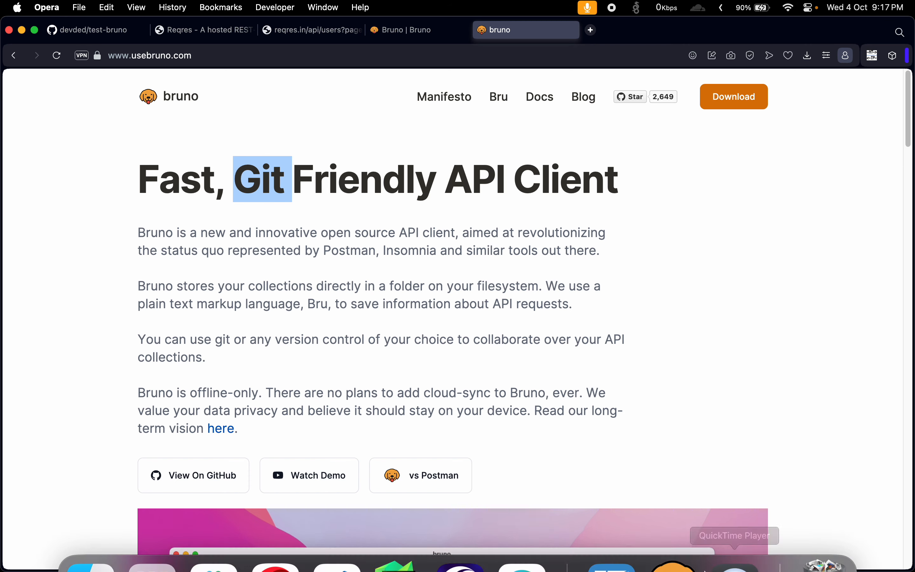
left_click(648, 530)
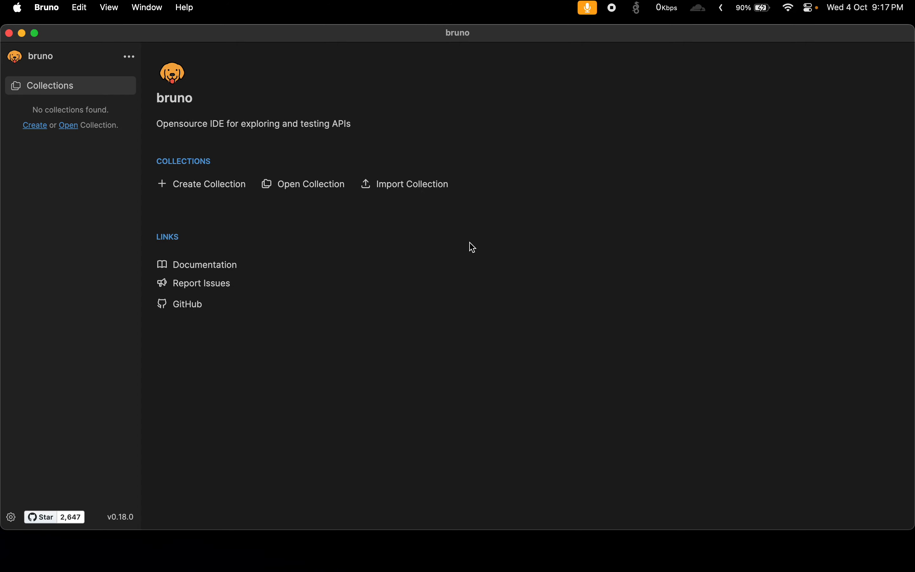
left_click(468, 551)
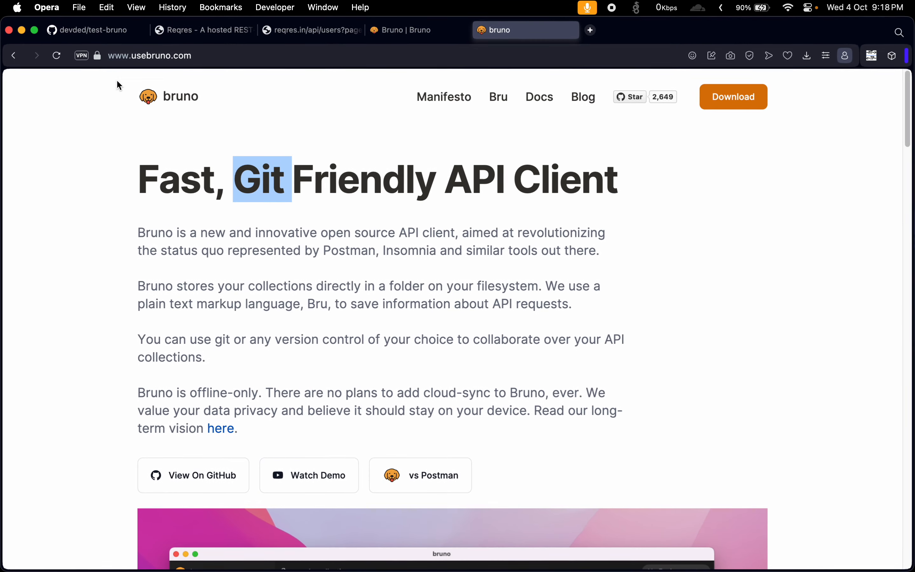
Look at the test-bruno repository on GitHub and its local copy in Visual Studio Code.
left_click(96, 30)
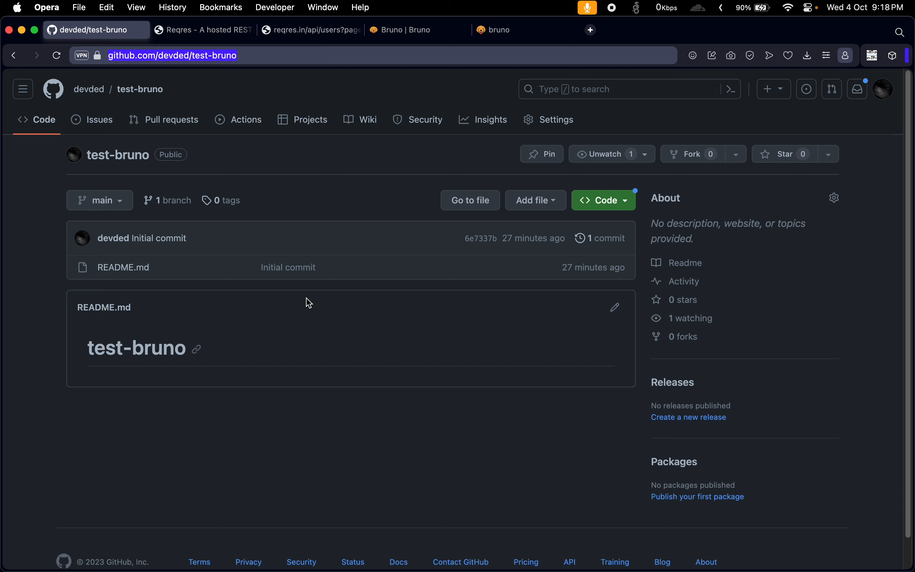
mouse_move(722, 571)
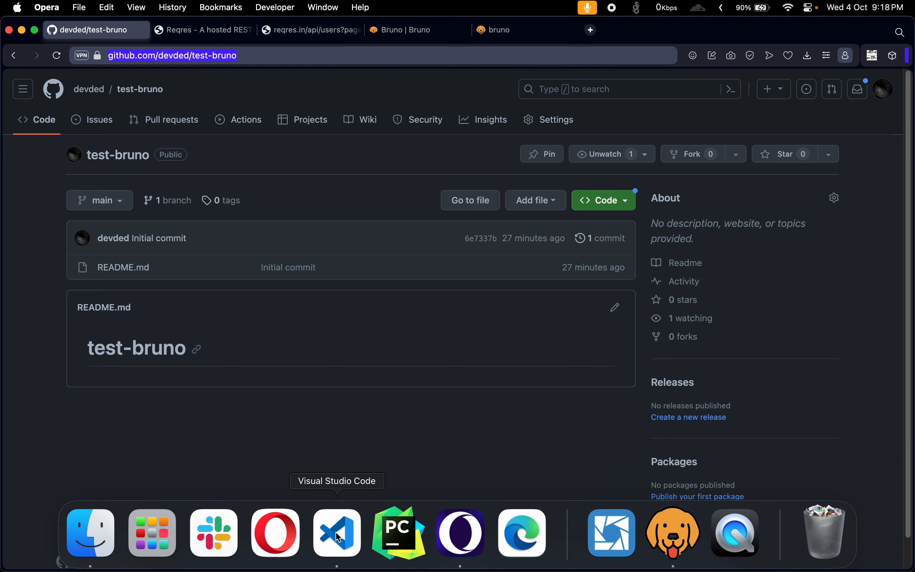
left_click(340, 536)
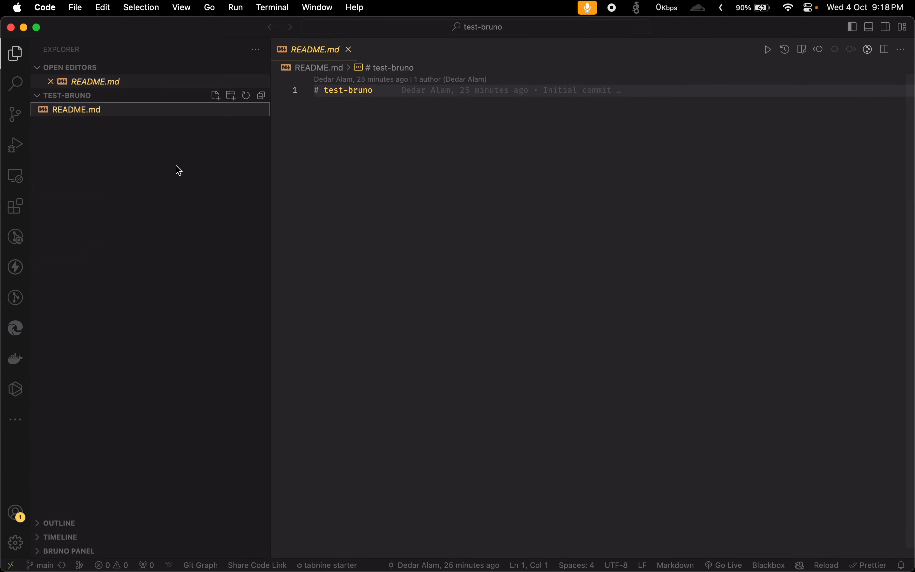
left_click(161, 172)
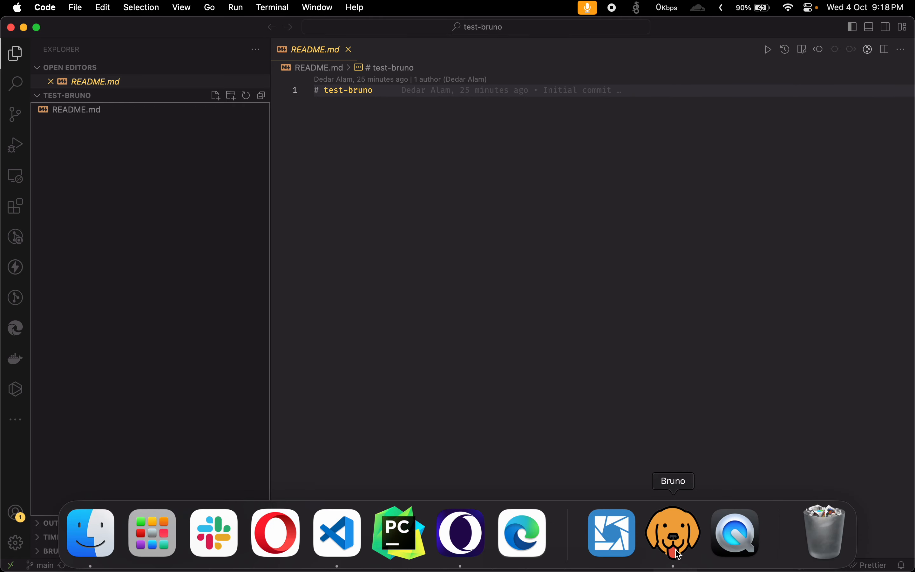
Switch to Bruno and create a collection named Test Bruno in the Desktop's test-bruno folder, with folder name Test Bruno.
left_click(678, 550)
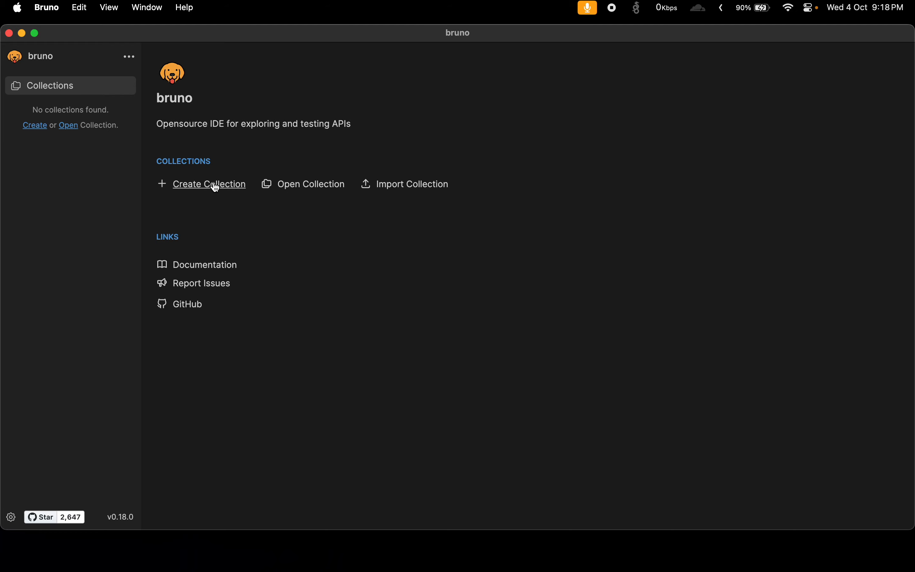
left_click(216, 187)
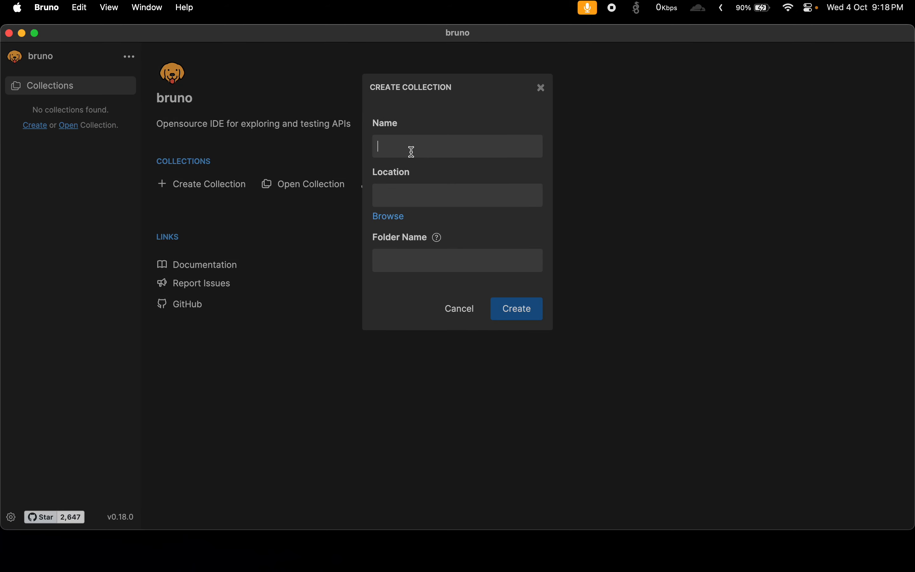
type("Test Bruno")
left_click(396, 218)
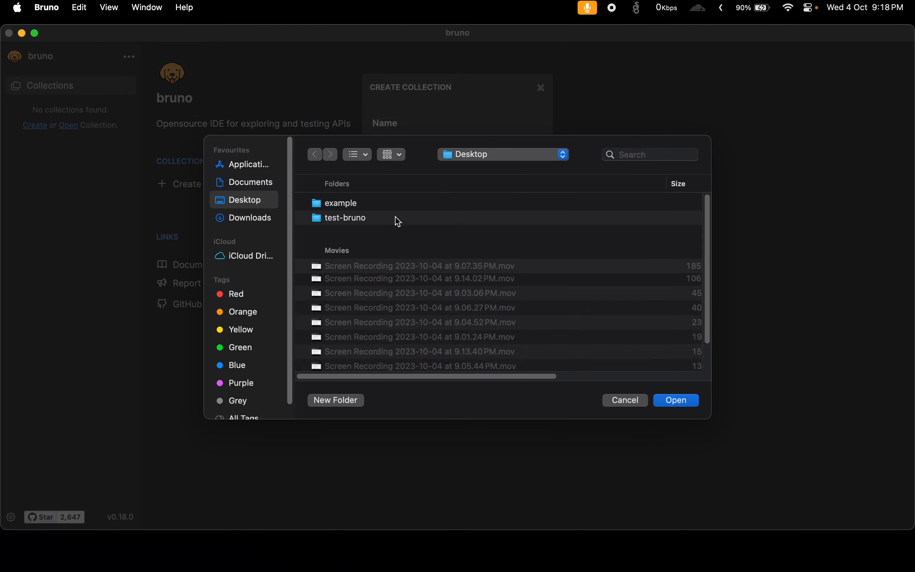
left_click(349, 216)
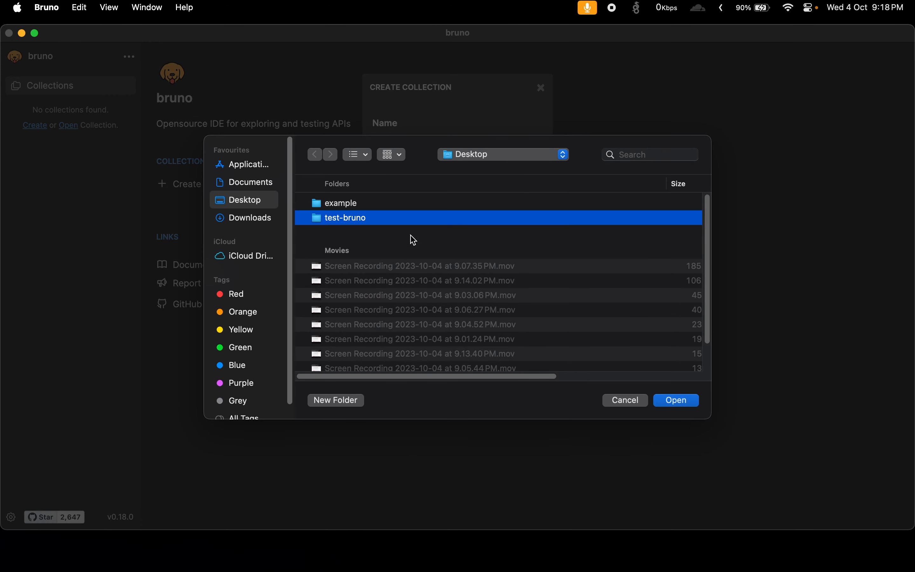
left_click(677, 401)
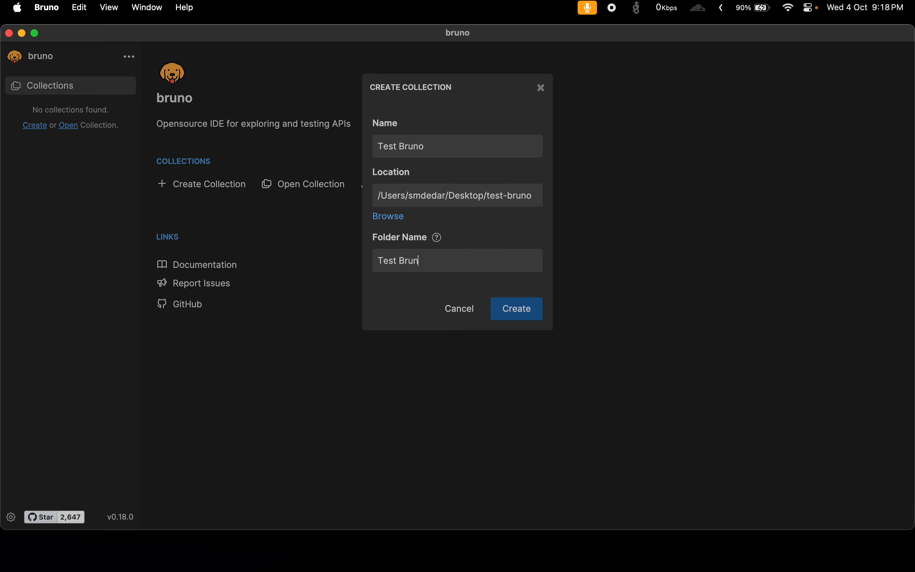
left_click(507, 309)
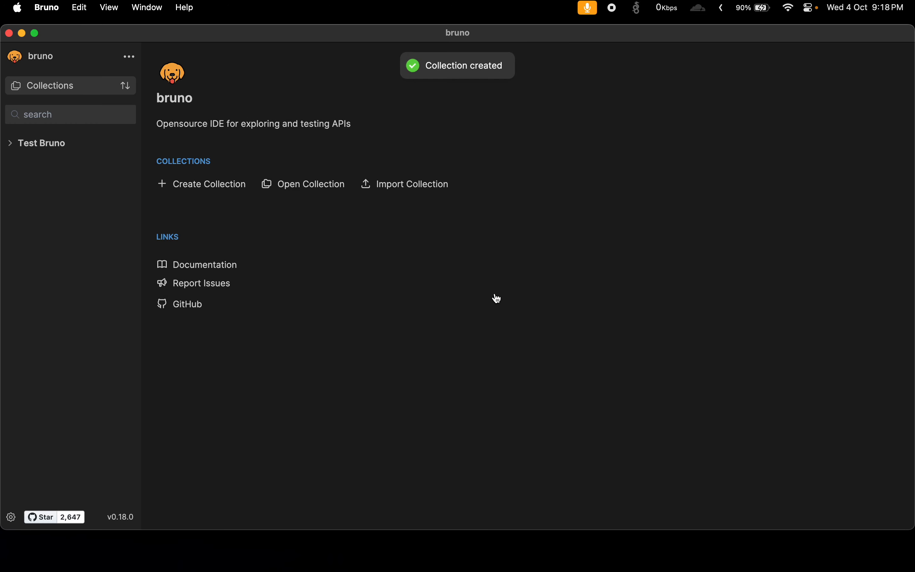
Expand the Test Bruno collection, then inspect the matching Test Bruno folder in Visual Studio Code.
left_click(16, 147)
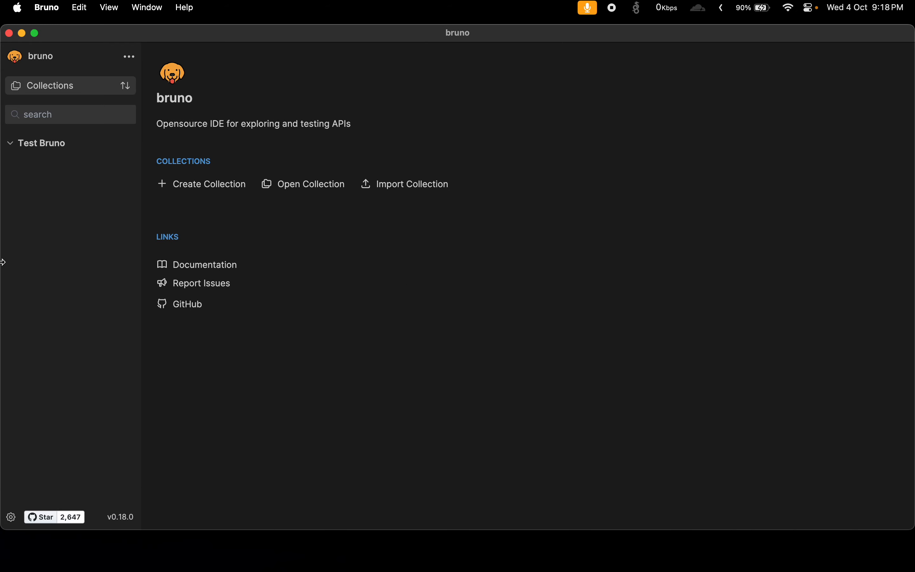
mouse_move(3, 264)
left_click(83, 322)
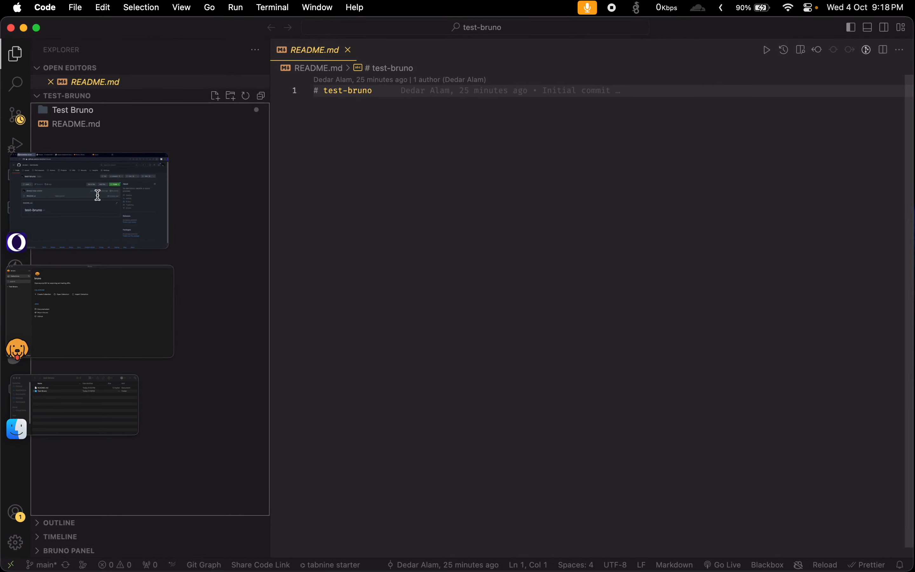
left_click(82, 112)
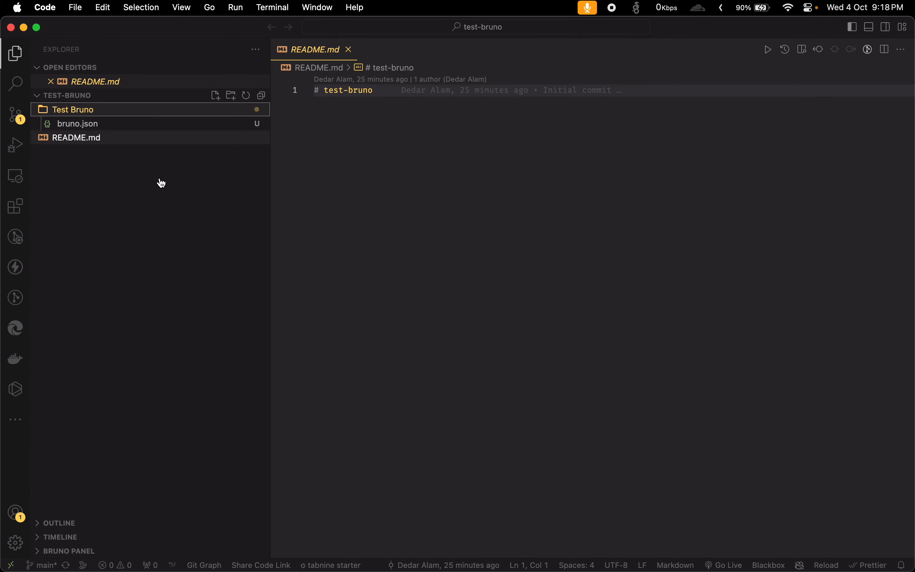
Switch to Opera and copy the Reqres list-users address, reqres.in/api/users?page=2.
mouse_move(522, 548)
mouse_move(2, 250)
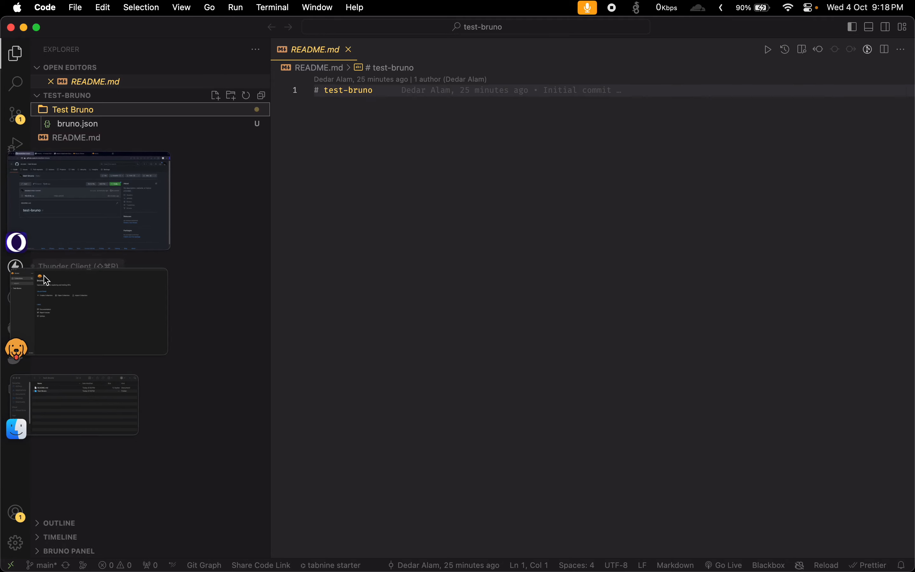
left_click(102, 194)
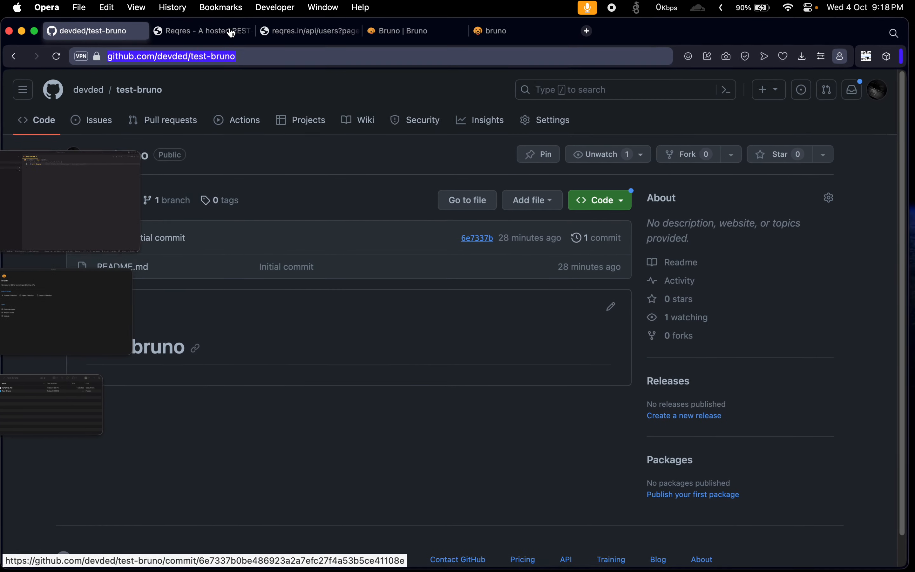
left_click(204, 29)
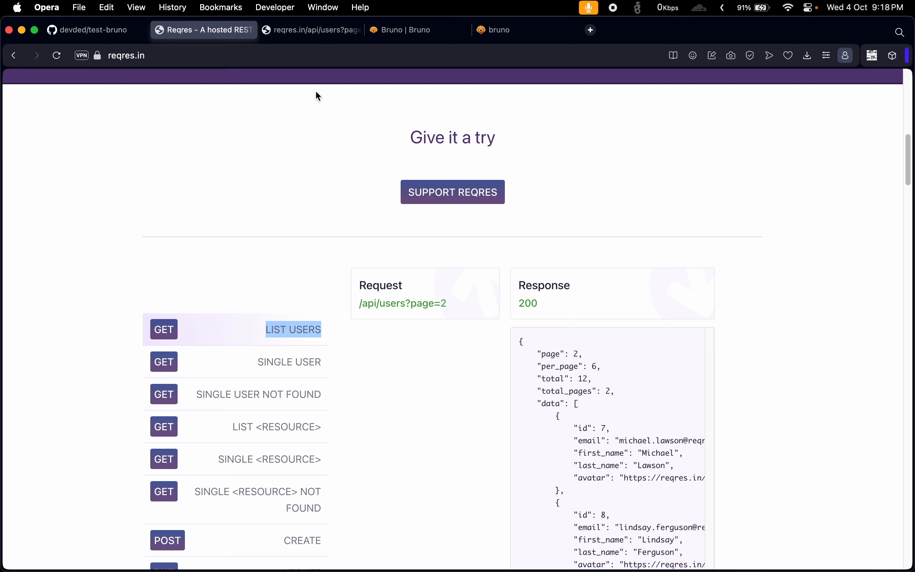
left_click(309, 30)
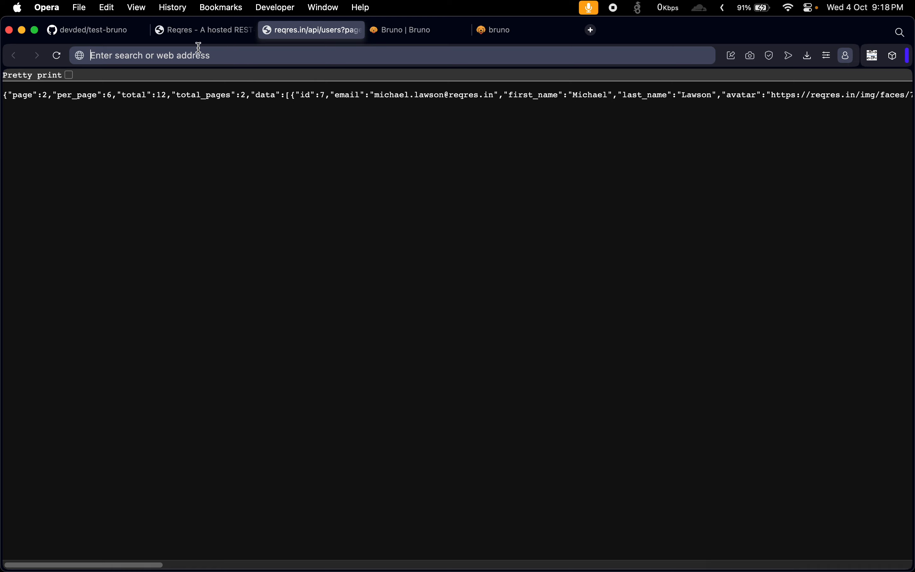
left_click(55, 56)
left_click_drag(206, 57, 71, 52)
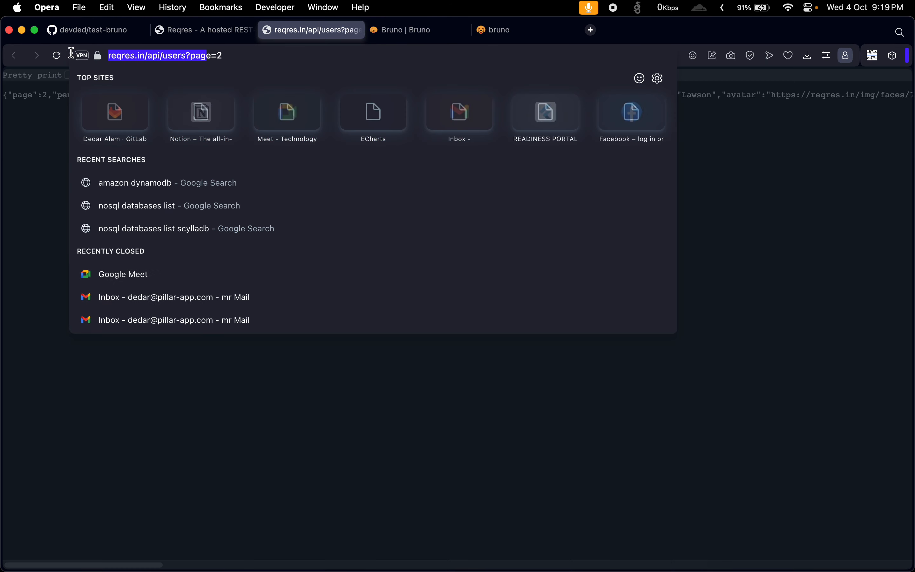
left_click_drag(273, 56, 65, 48)
key("super+c")
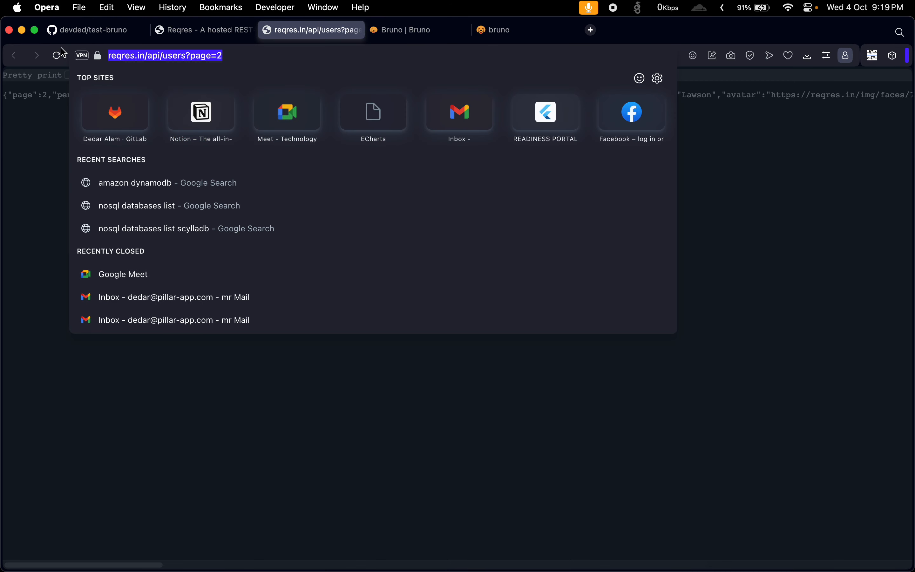
left_click(800, 282)
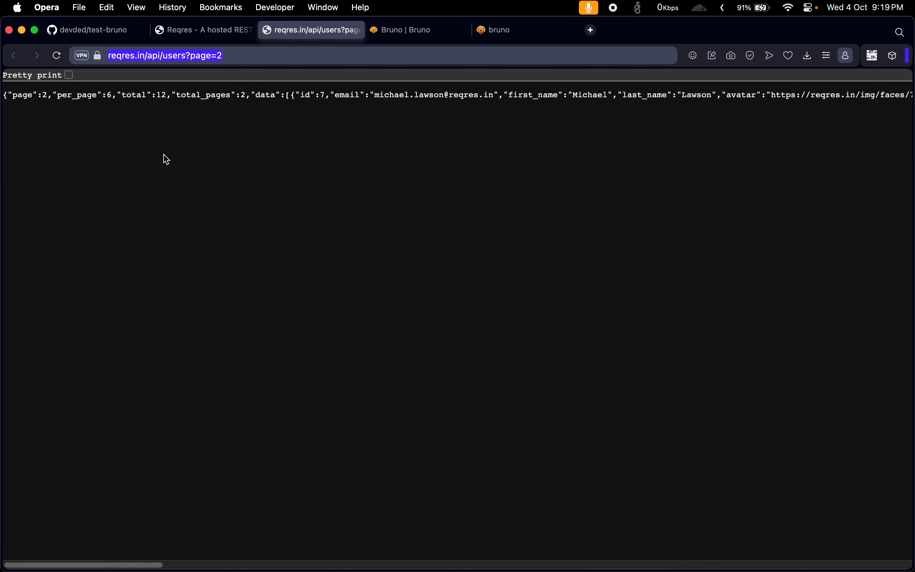
mouse_move(608, 570)
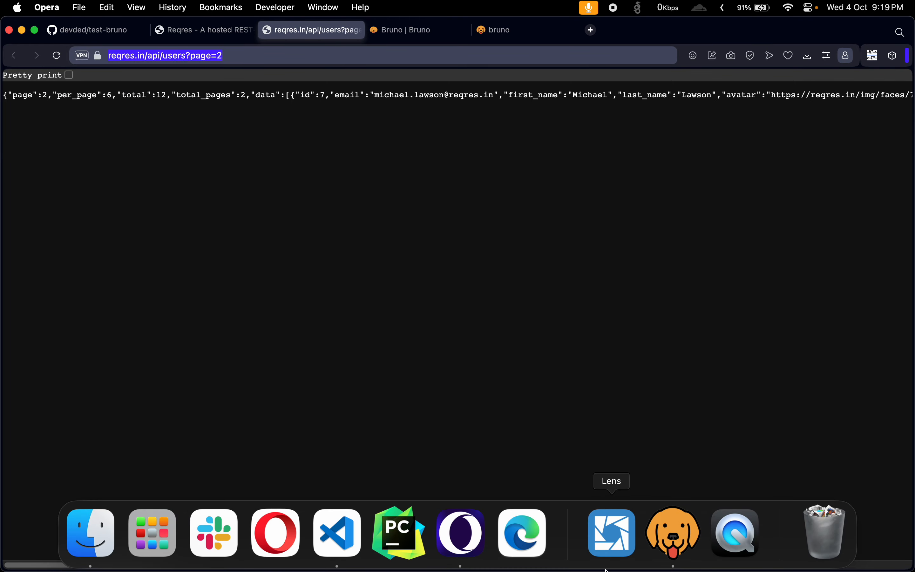
left_click(671, 530)
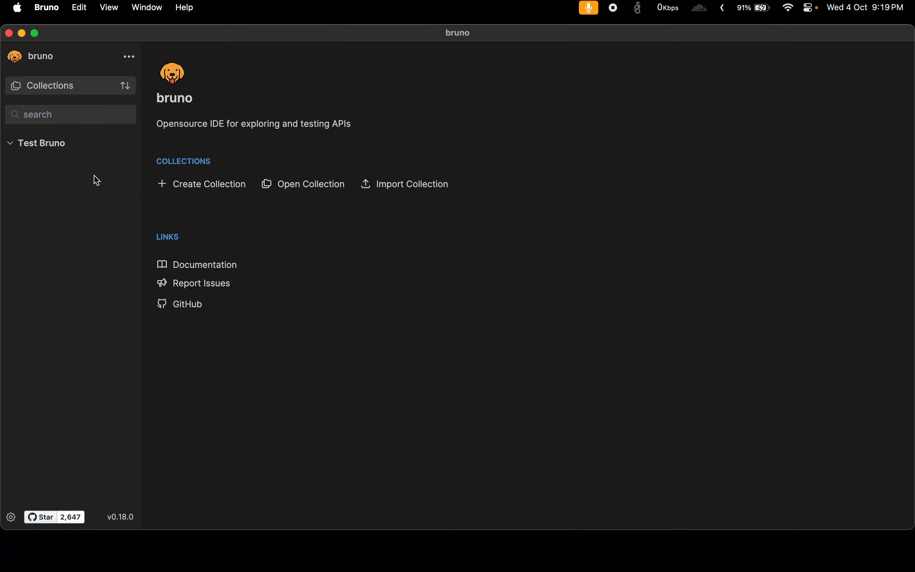
left_click(128, 145)
left_click(117, 168)
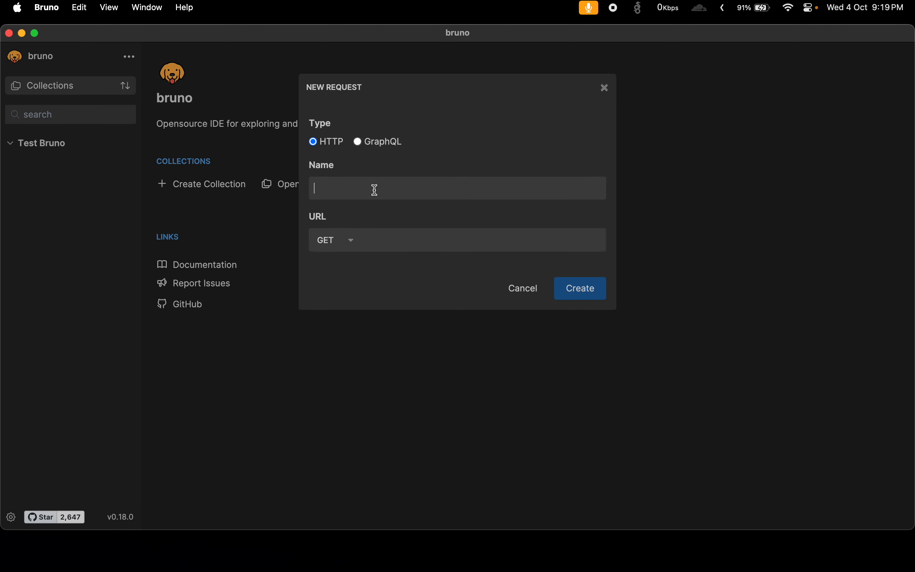
left_click(372, 242)
key("super+v")
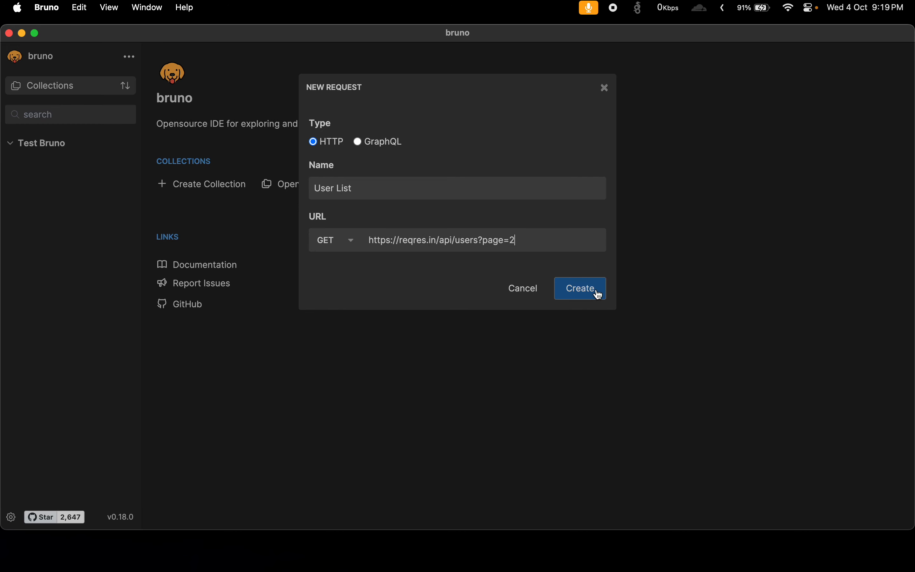
left_click_drag(518, 234, 416, 232)
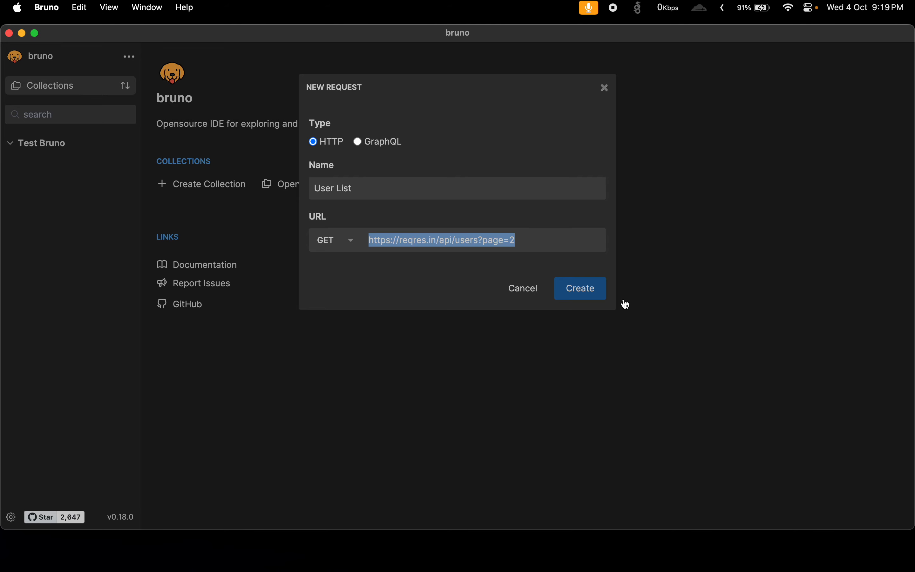
left_click(581, 289)
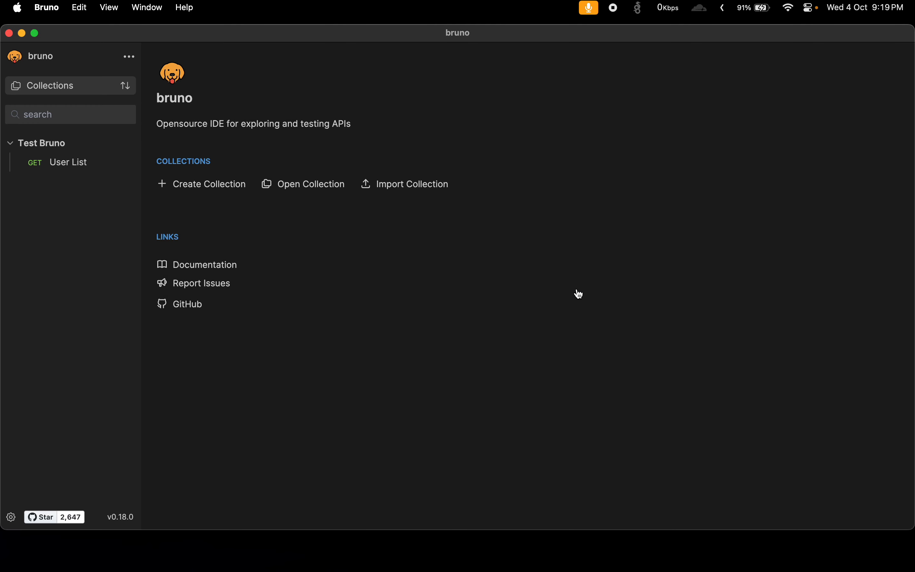
Open the User List request, send it, and read through the JSON response.
left_click(68, 168)
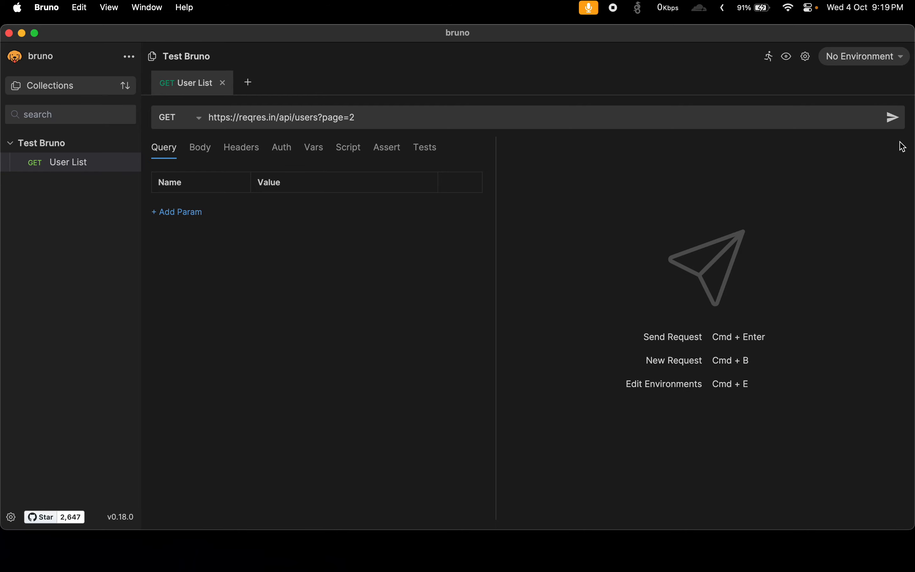
left_click(886, 121)
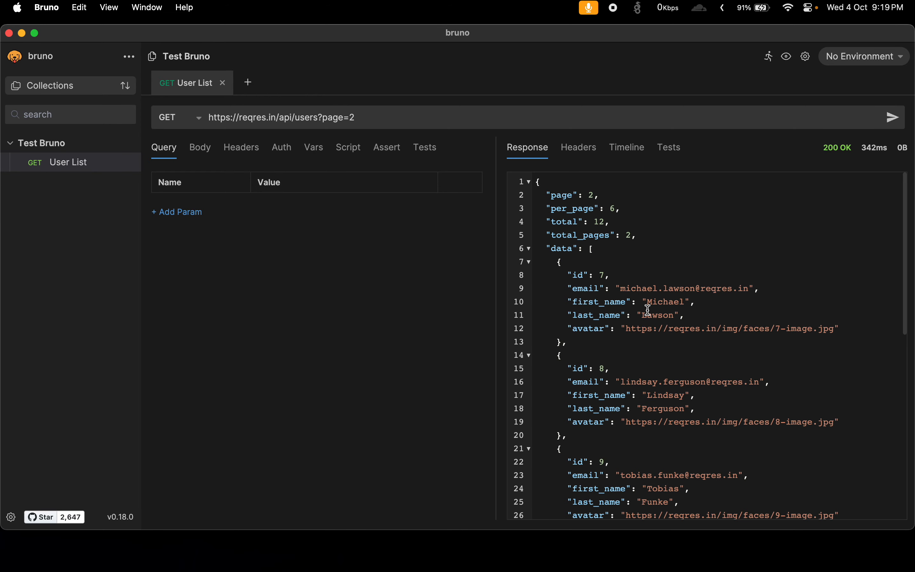
scroll(647, 307, "down", 10)
scroll(647, 308, "up", 10)
scroll(649, 308, "down", 5)
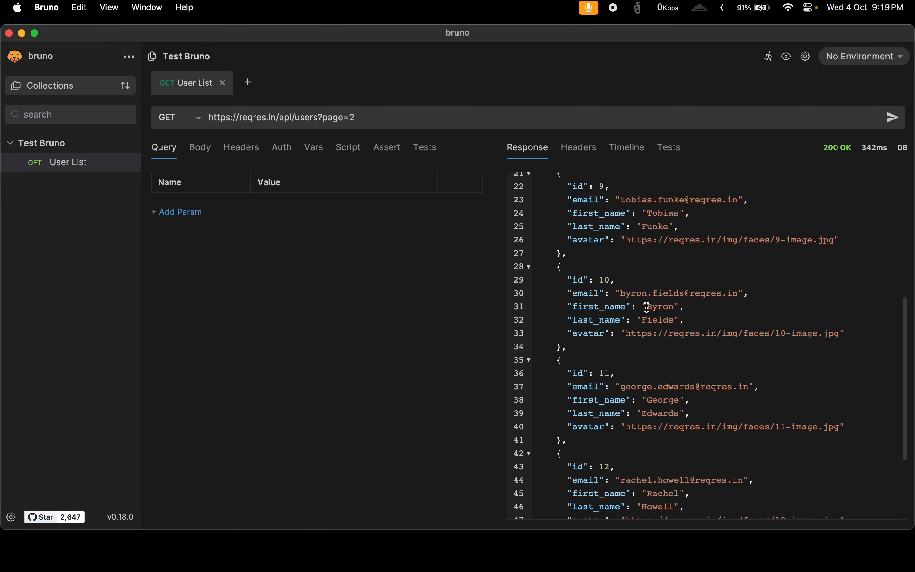
scroll(639, 300, "down", 3)
scroll(636, 299, "up", 2)
scroll(635, 298, "up", 6)
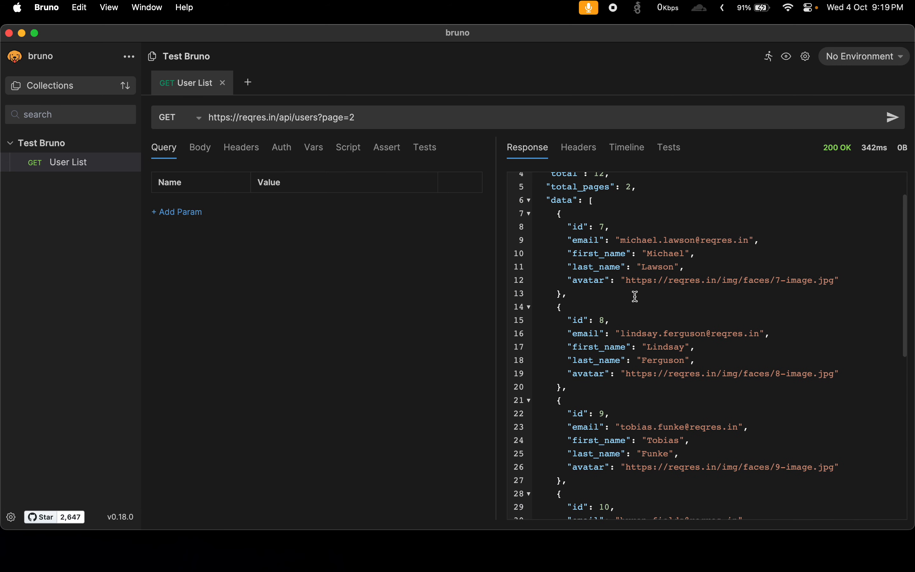
Set the User List request's body type to JSON.
left_click(196, 153)
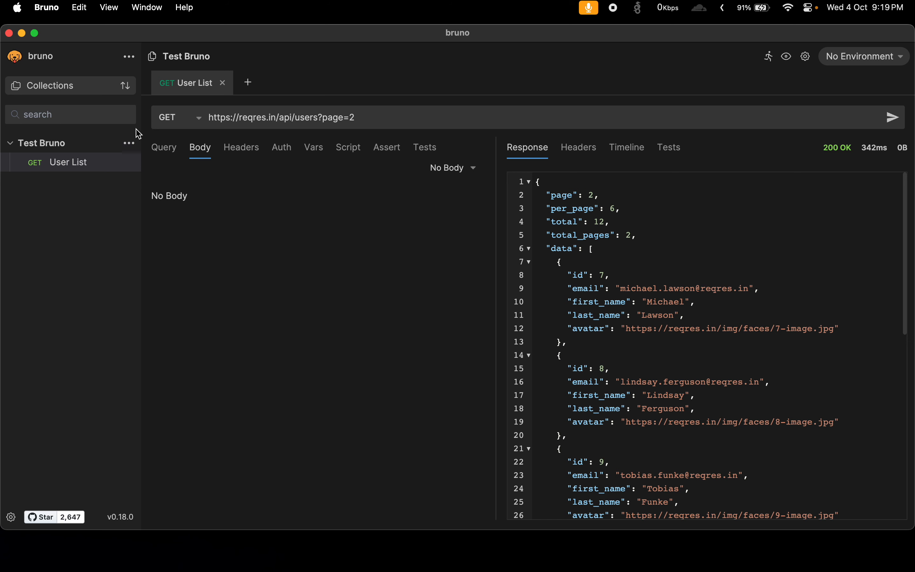
left_click(459, 174)
left_click(428, 259)
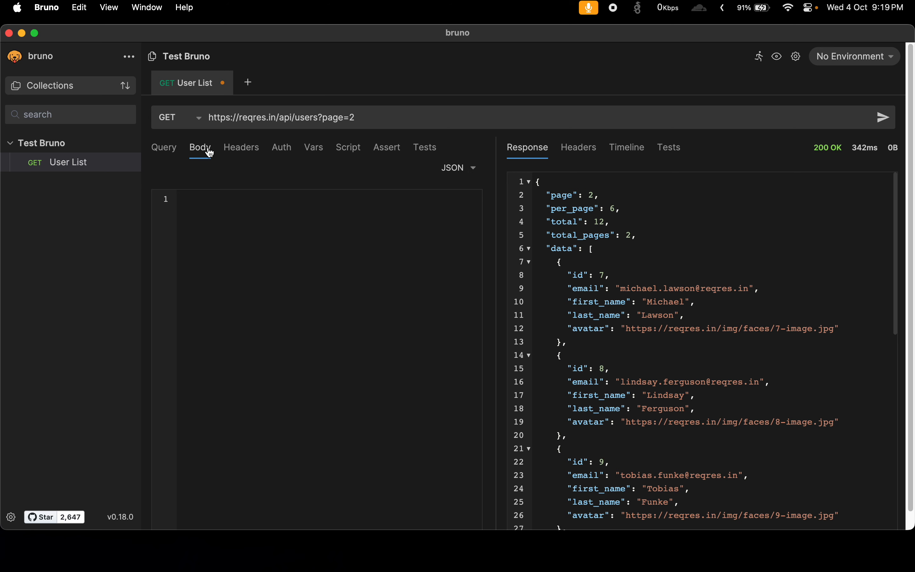
Look through the User List request's headers, authentication, variables and script settings.
left_click(236, 148)
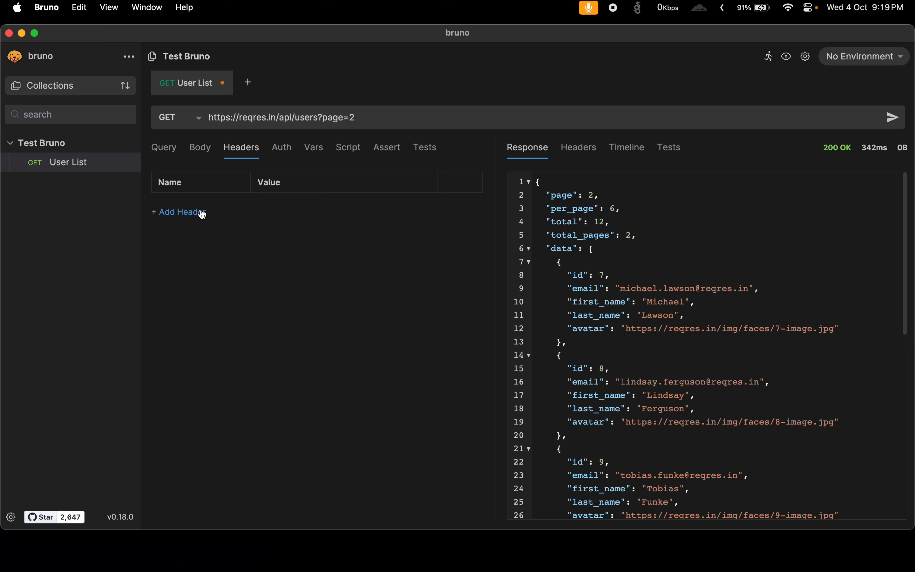
left_click(284, 151)
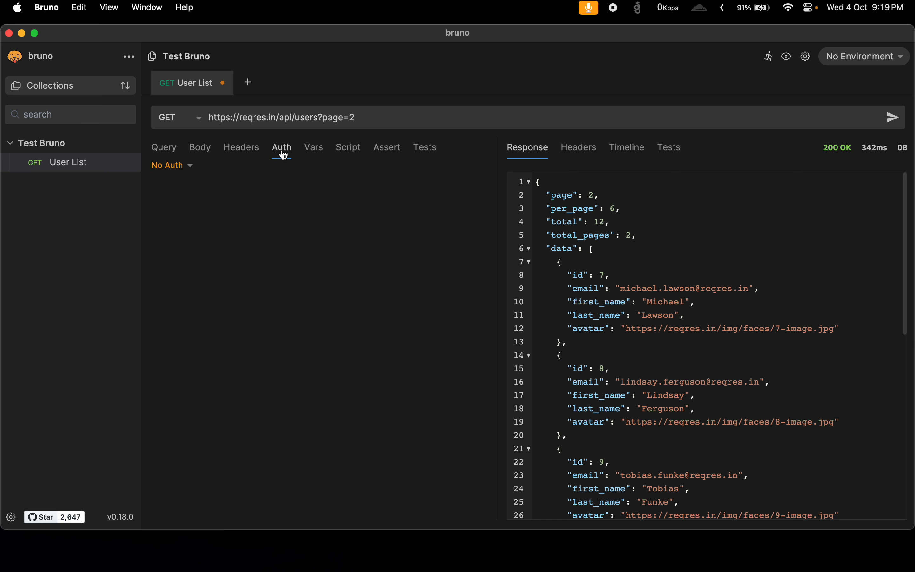
left_click(316, 156)
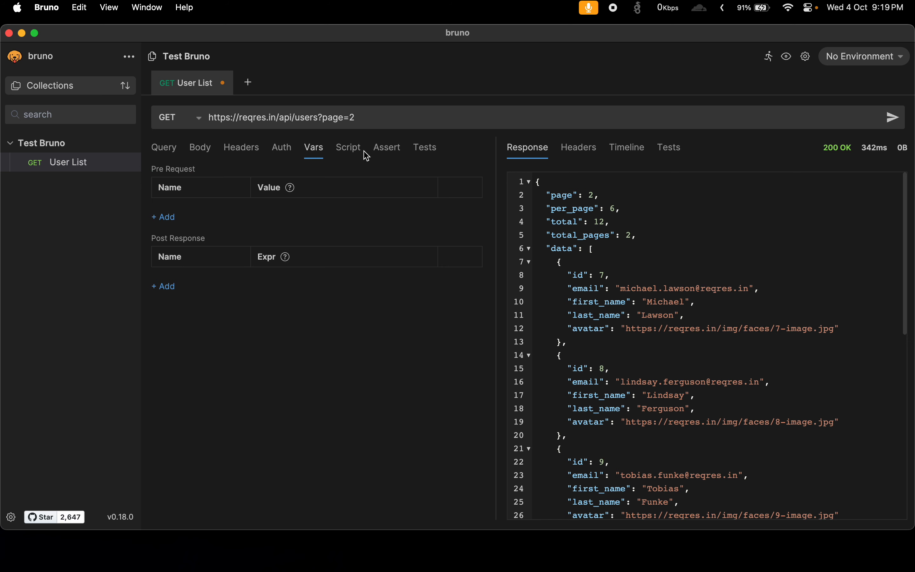
left_click(352, 155)
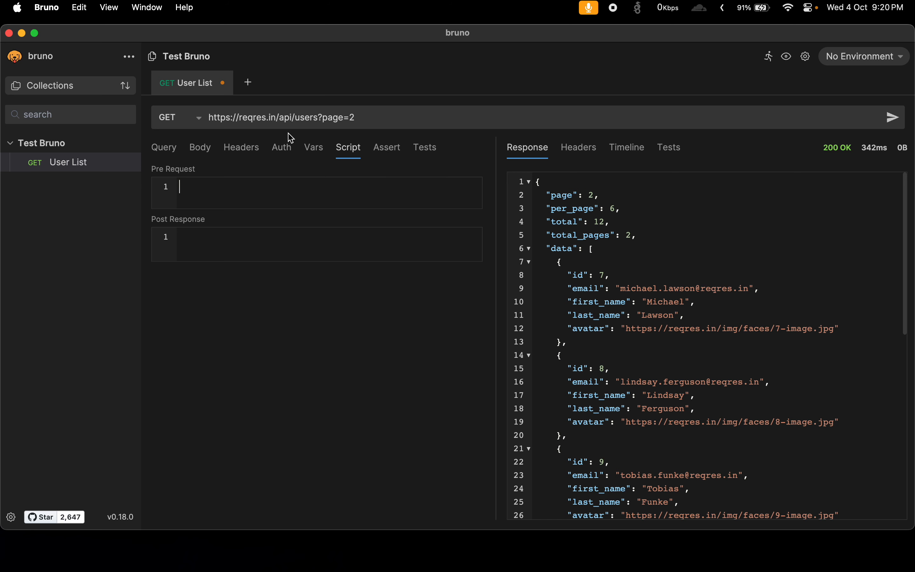
Add an enabled query parameter named page with value 2 to the User List request and send it.
left_click(175, 153)
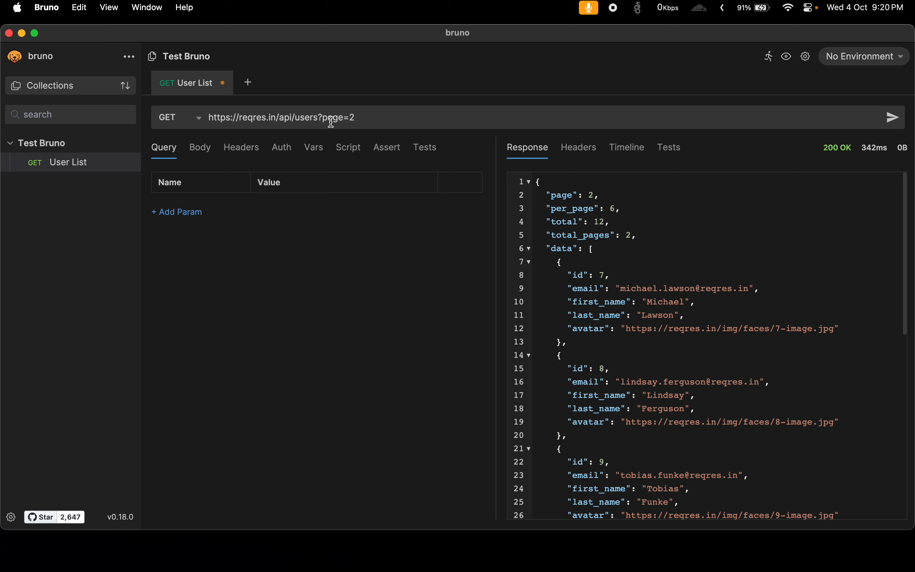
left_click_drag(323, 118, 389, 121)
left_click(191, 211)
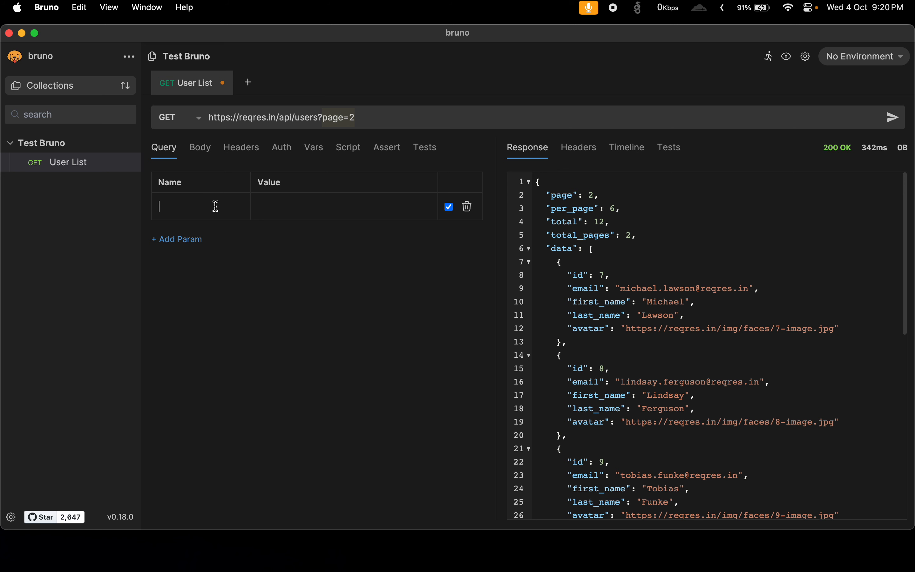
type("page")
left_click(291, 203)
type("2")
left_click_drag(319, 116, 369, 121)
left_click(449, 207)
left_click(450, 208)
left_click(893, 118)
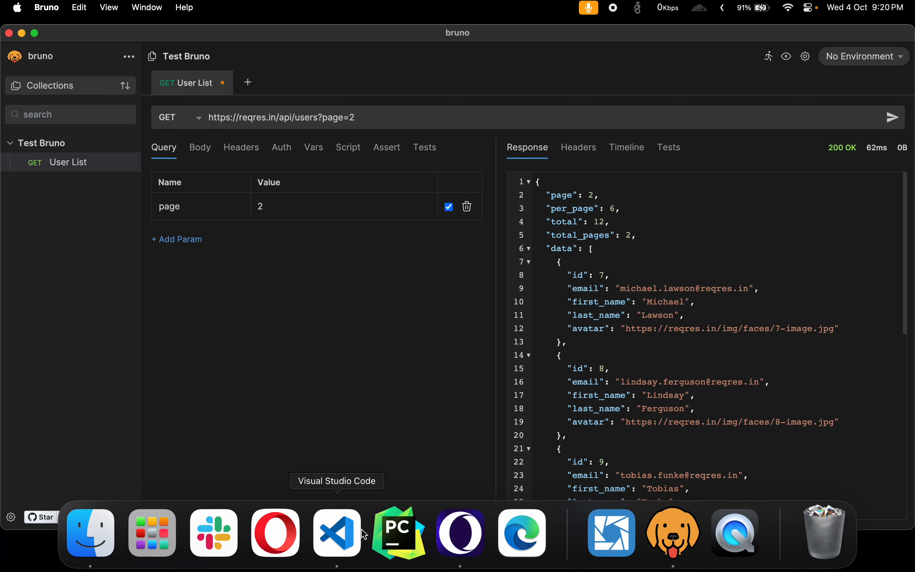
Switch to Visual Studio Code, open User List.bru, and examine its name, type, URL, body and auth entries.
mouse_move(1, 169)
left_click(66, 201)
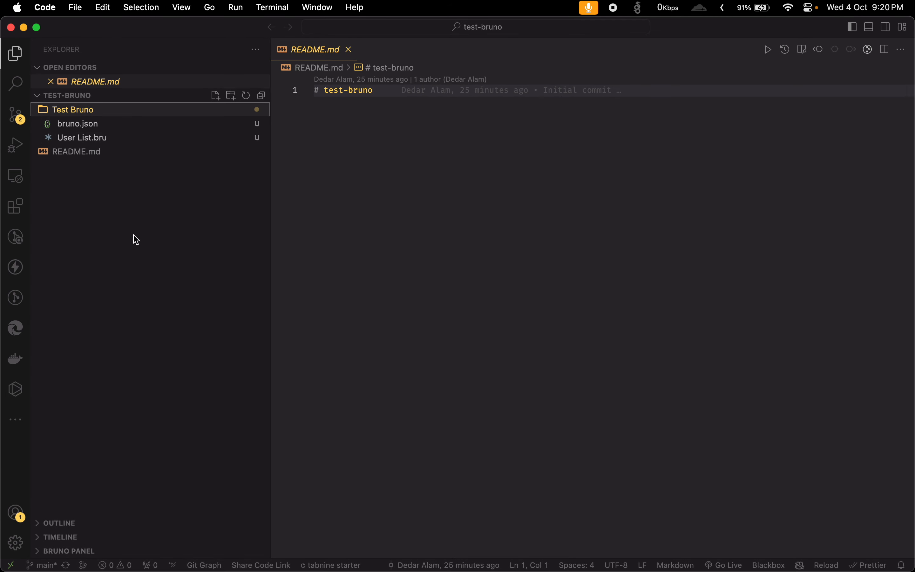
left_click(103, 144)
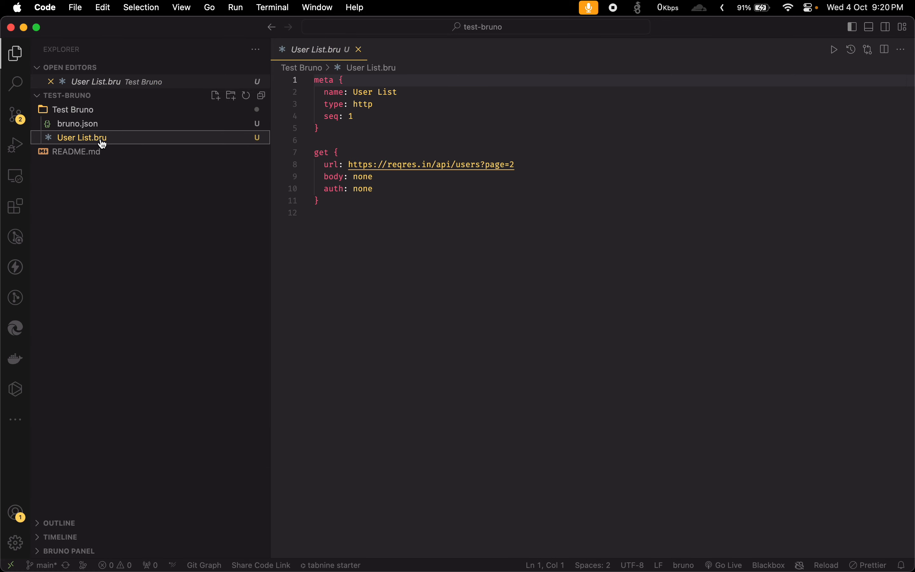
left_click_drag(321, 93, 425, 92)
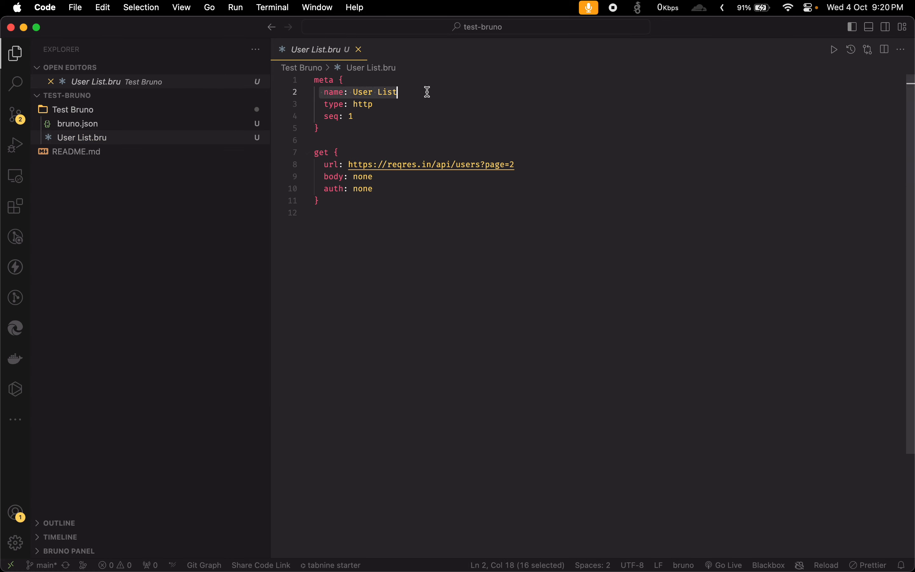
left_click_drag(317, 104, 398, 104)
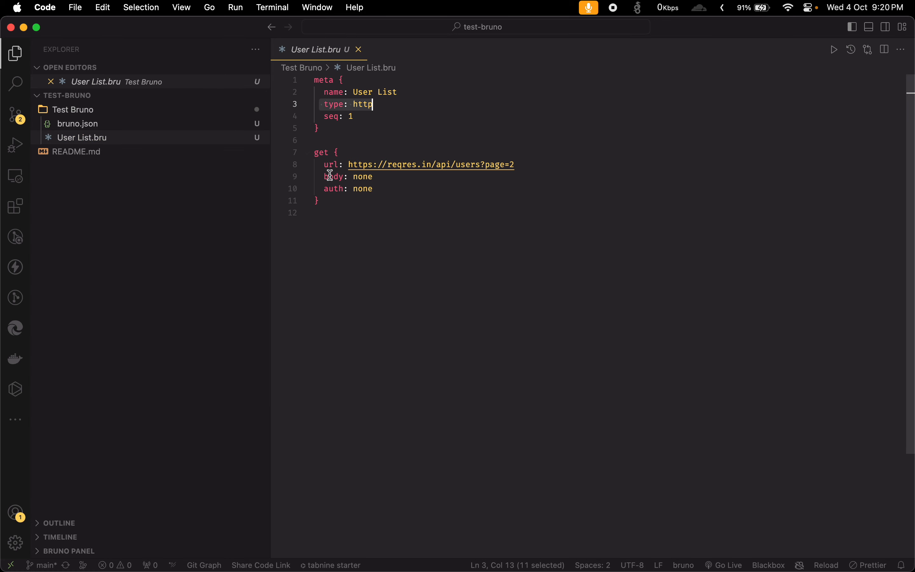
left_click_drag(324, 165, 527, 163)
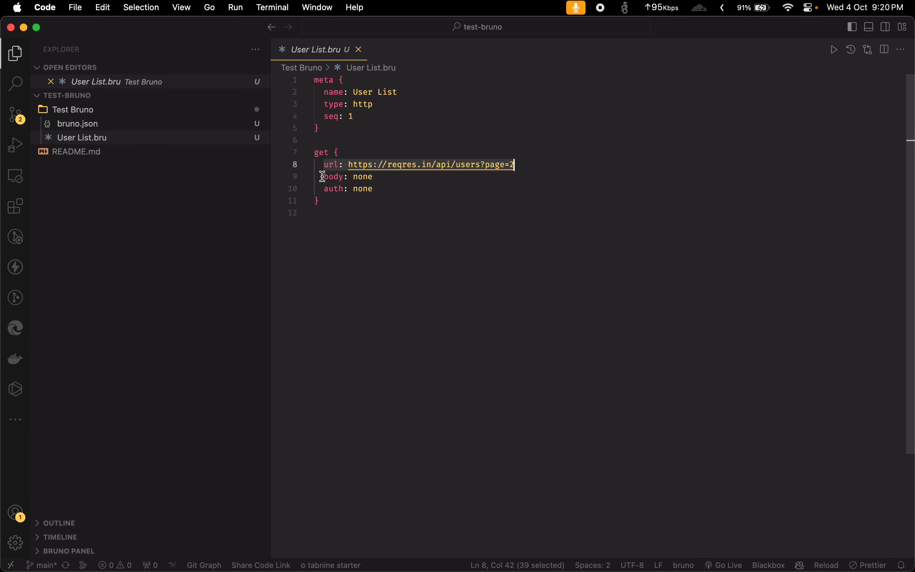
left_click_drag(324, 177, 378, 177)
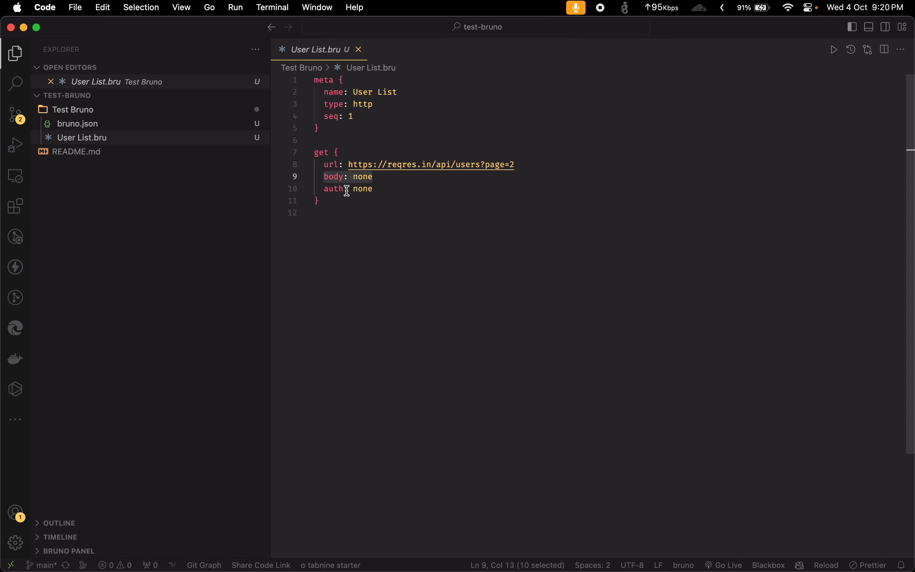
left_click_drag(324, 188, 346, 179)
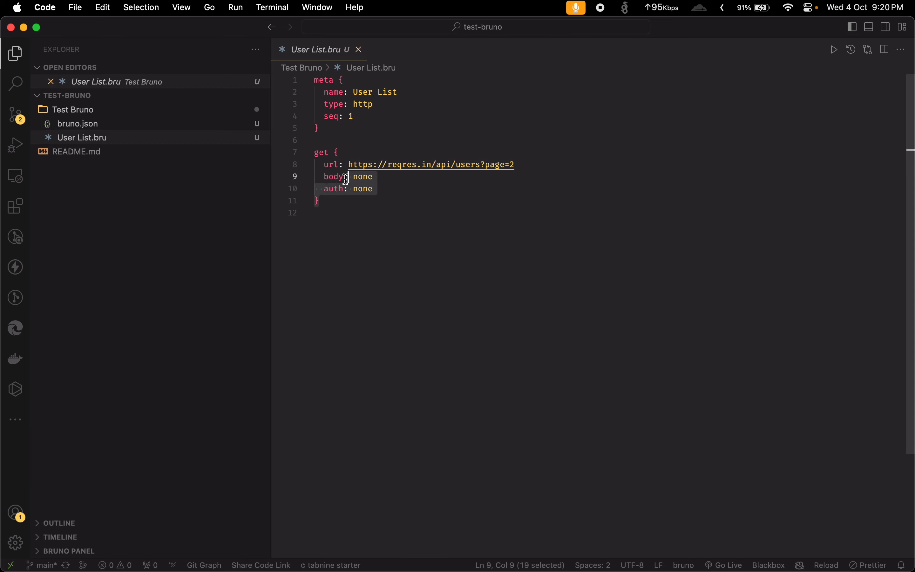
left_click(411, 199)
left_click_drag(400, 193, 313, 183)
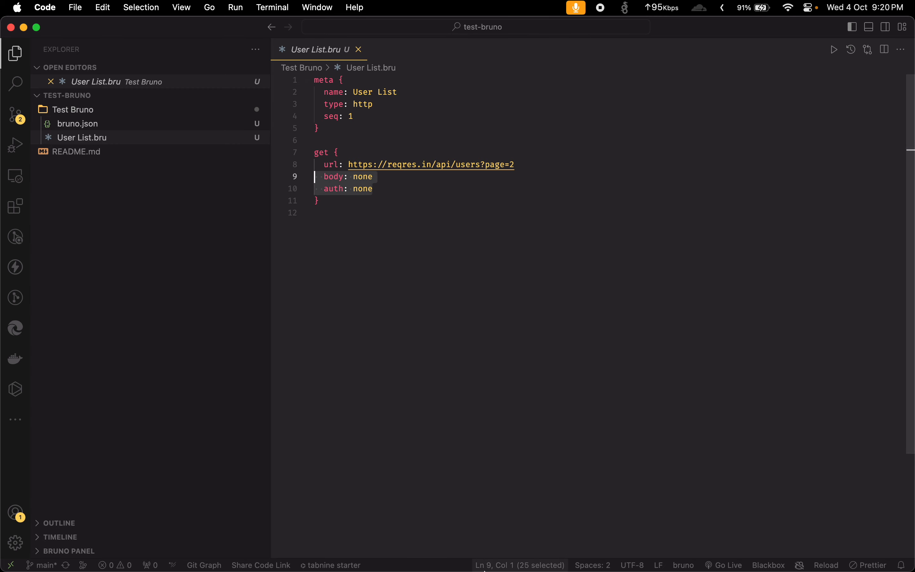
mouse_move(4, 175)
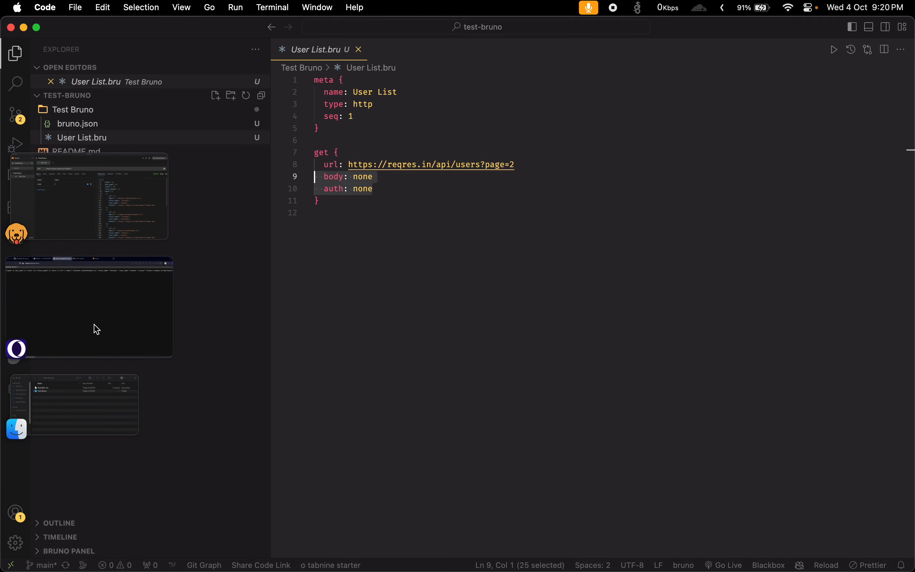
left_click(95, 206)
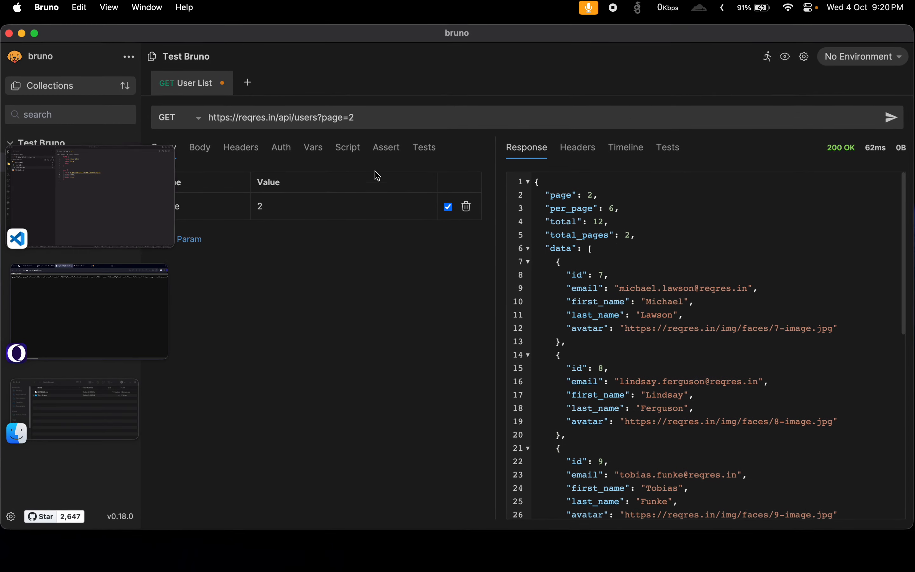
left_click(867, 62)
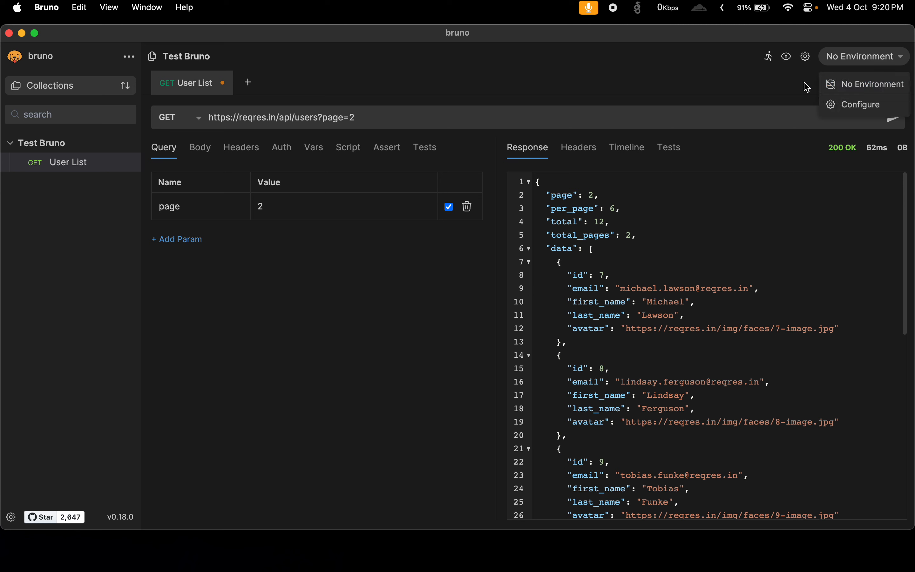
left_click_drag(276, 118, 211, 112)
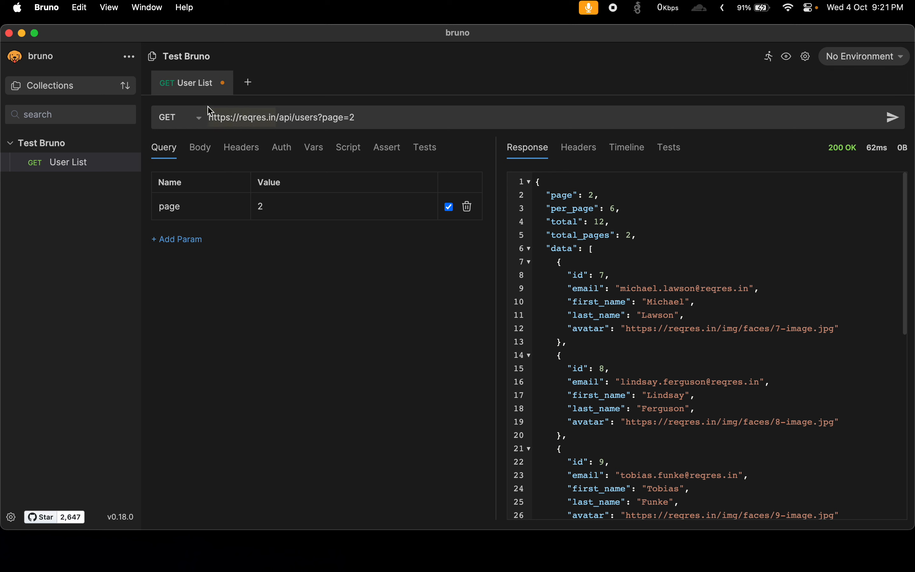
key("super+x")
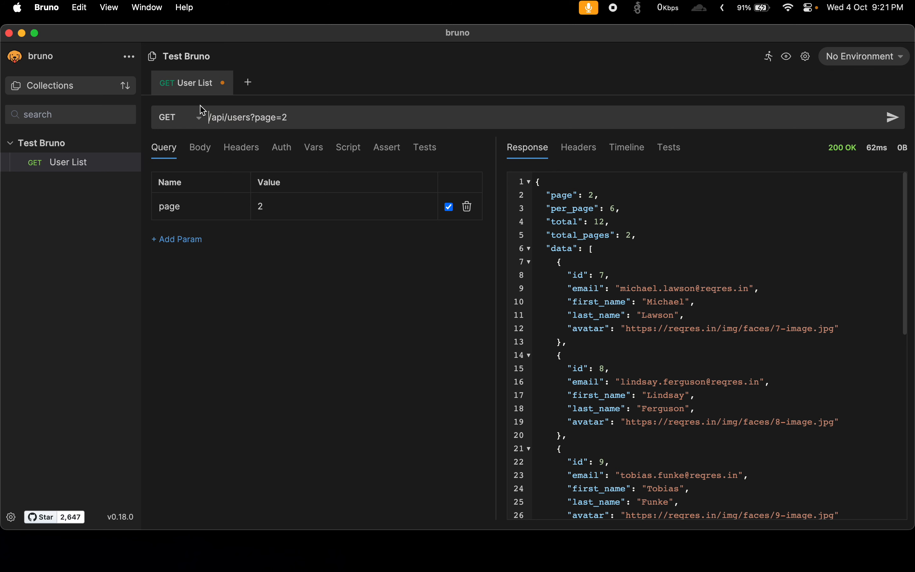
type("{{")
type("base_u")
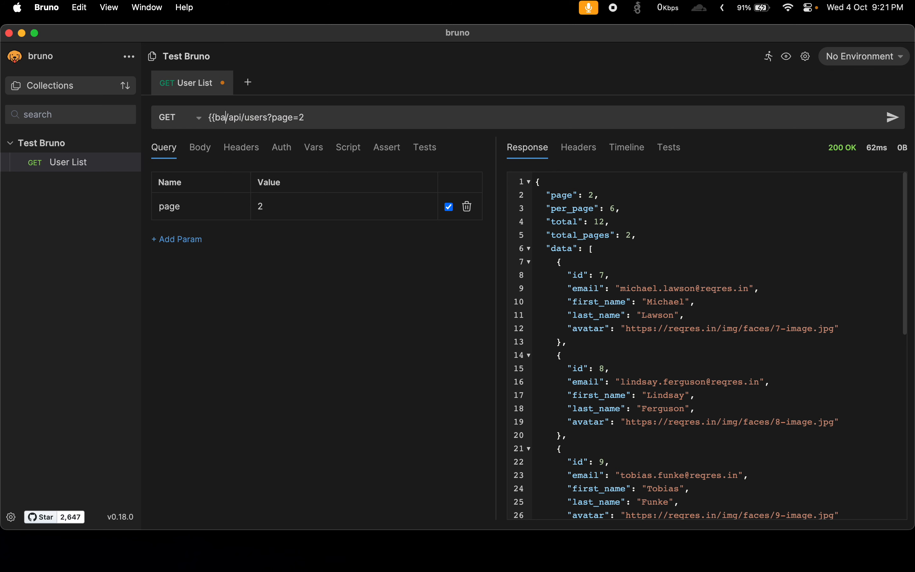
type("rl")
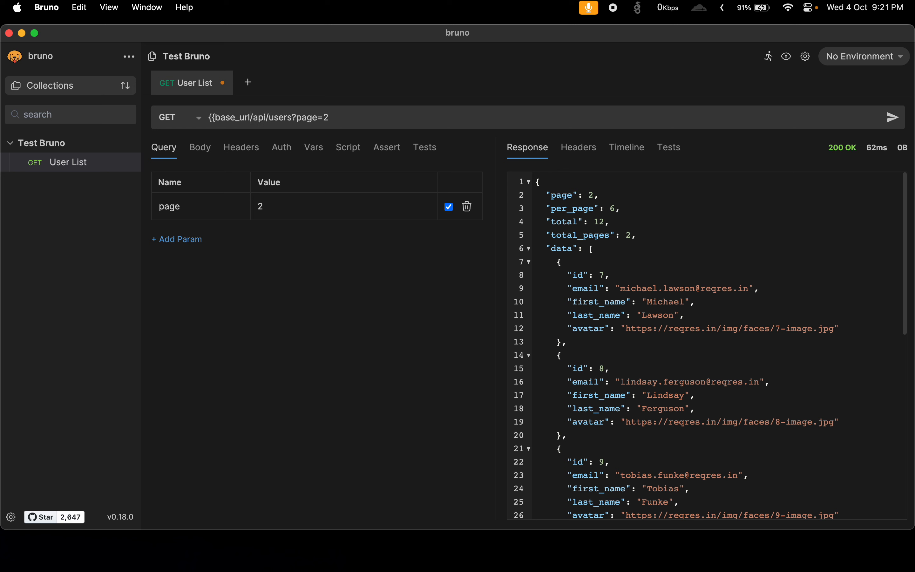
type("}}")
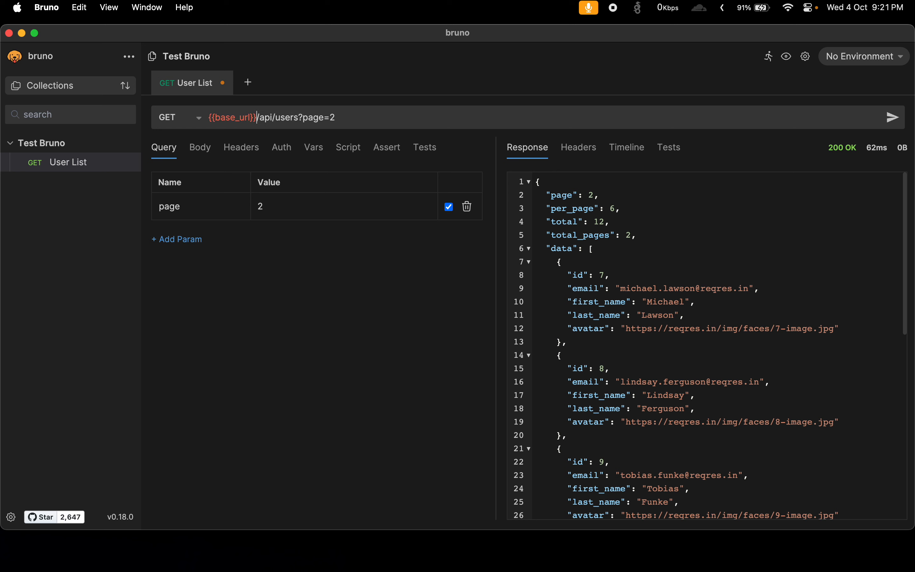
Create an environment named Test Bruno Env for the Test Bruno collection.
left_click(862, 57)
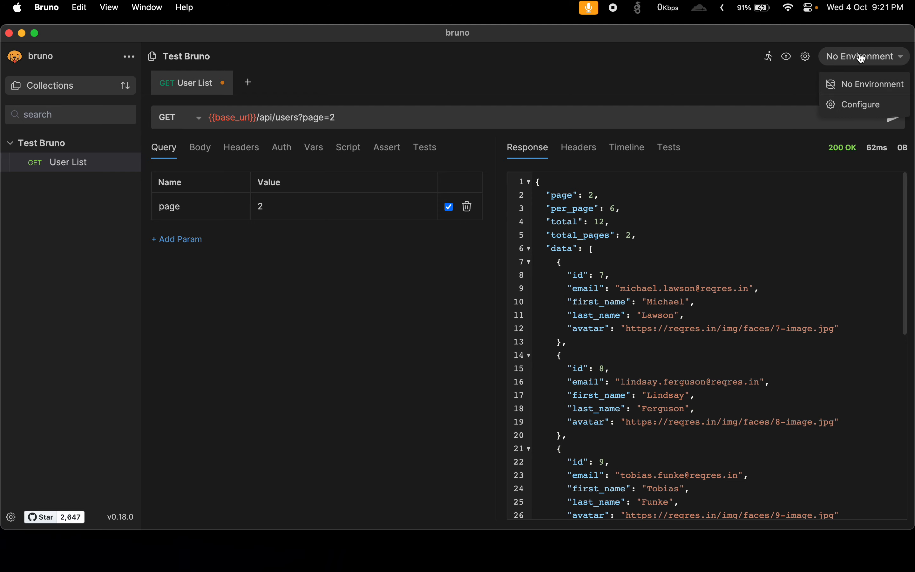
left_click(858, 109)
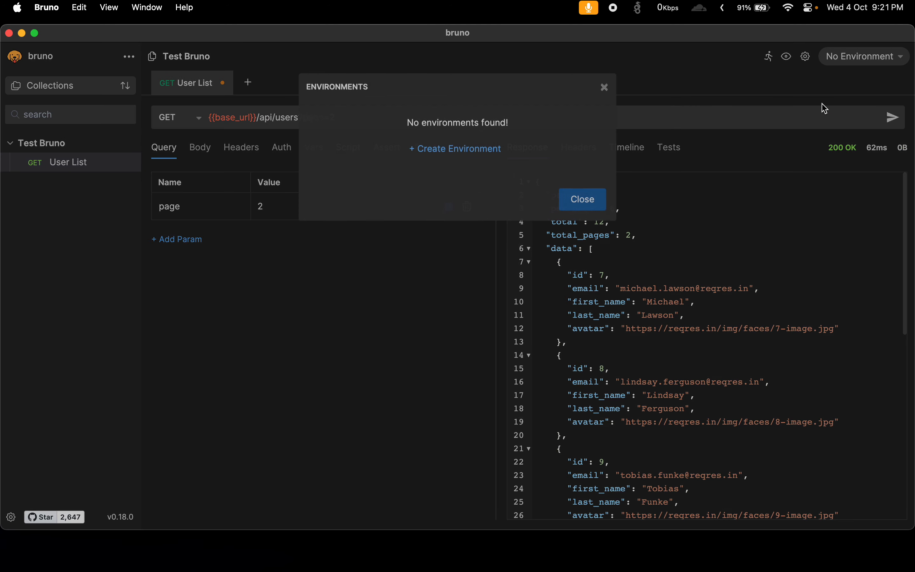
left_click(429, 155)
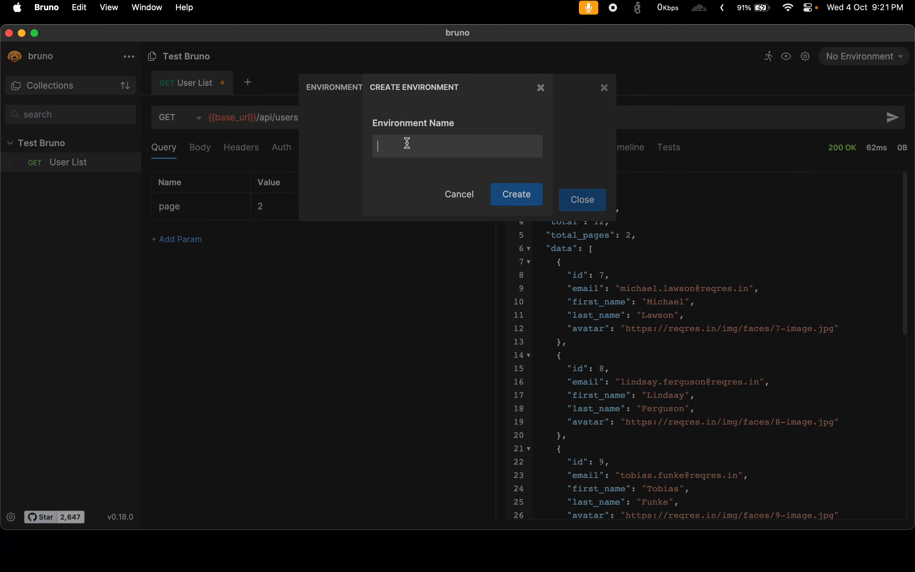
type("Test Bruno Env")
left_click(532, 203)
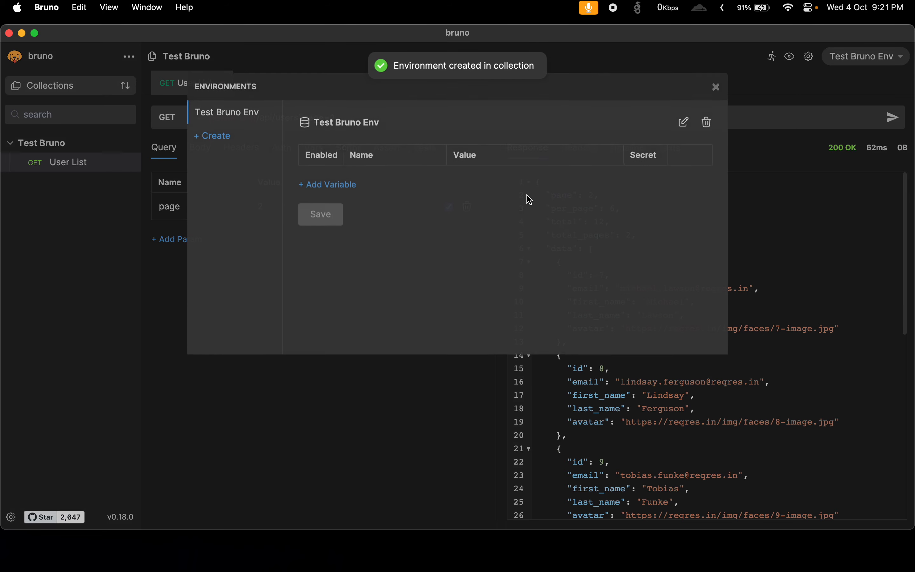
left_click(320, 188)
left_click(380, 185)
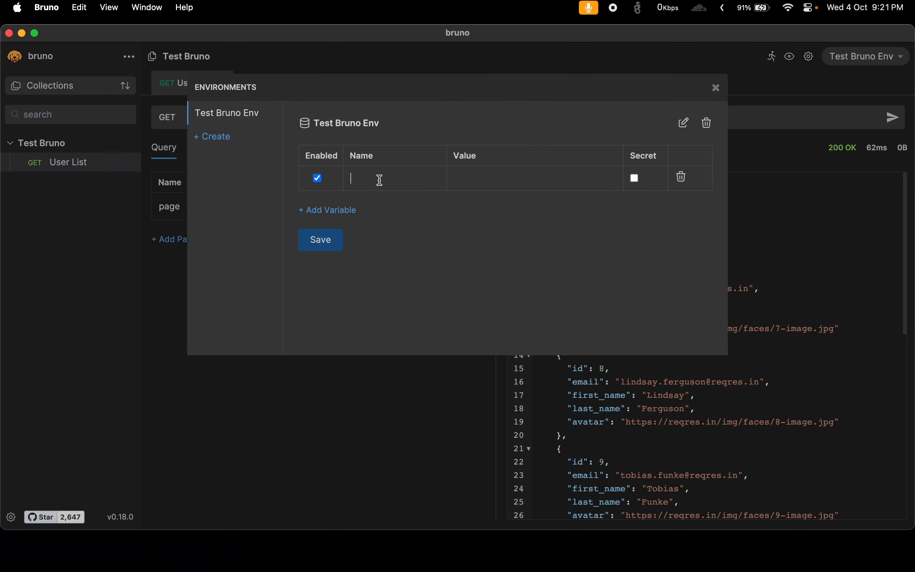
key("super+v")
left_click_drag(424, 178, 340, 175)
key("super+x")
left_click(496, 175)
key("super+v")
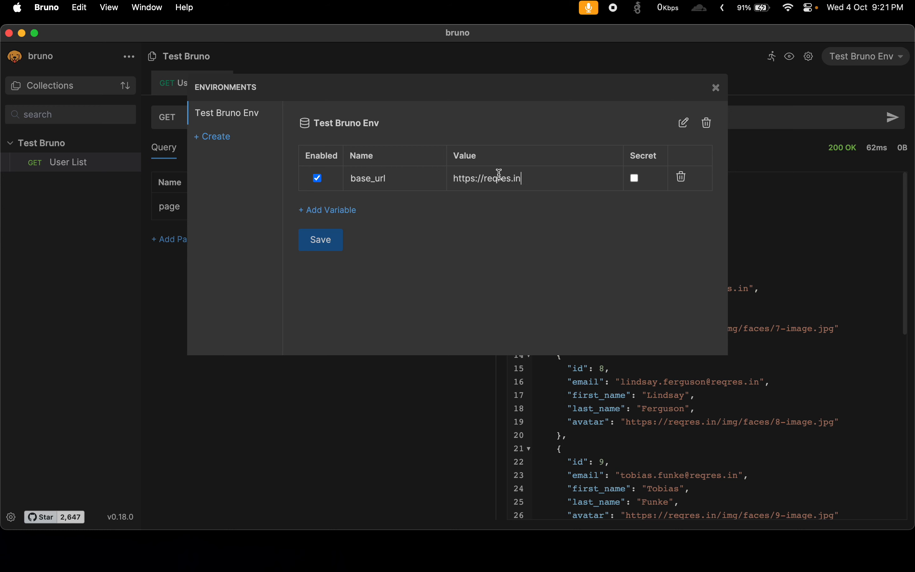
left_click(331, 241)
left_click(715, 88)
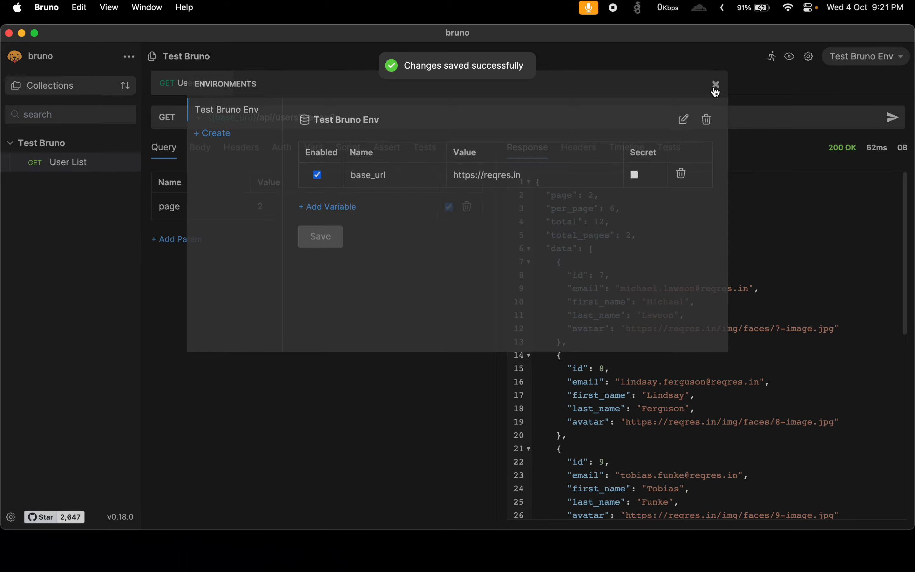
Check the value of base_url in the User List request URL and send the request.
left_click(221, 119)
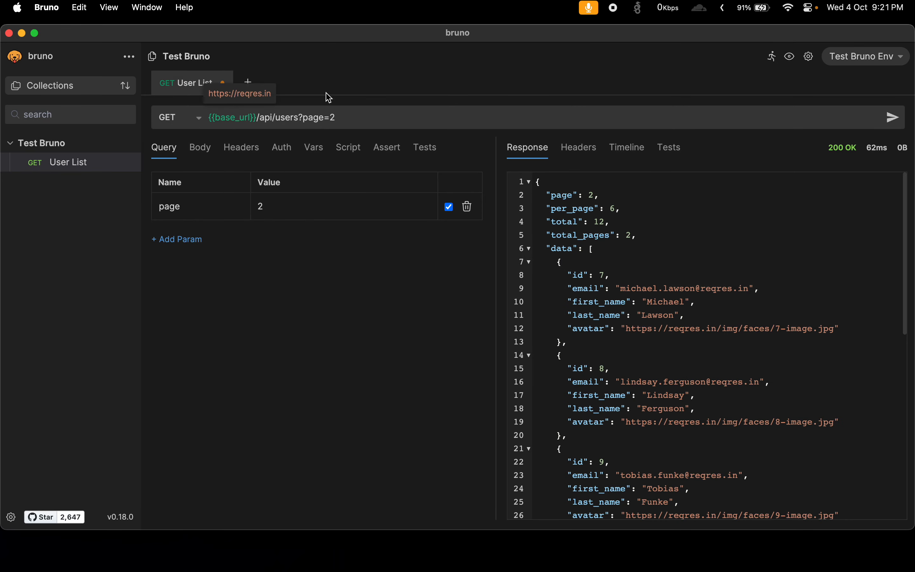
left_click(902, 121)
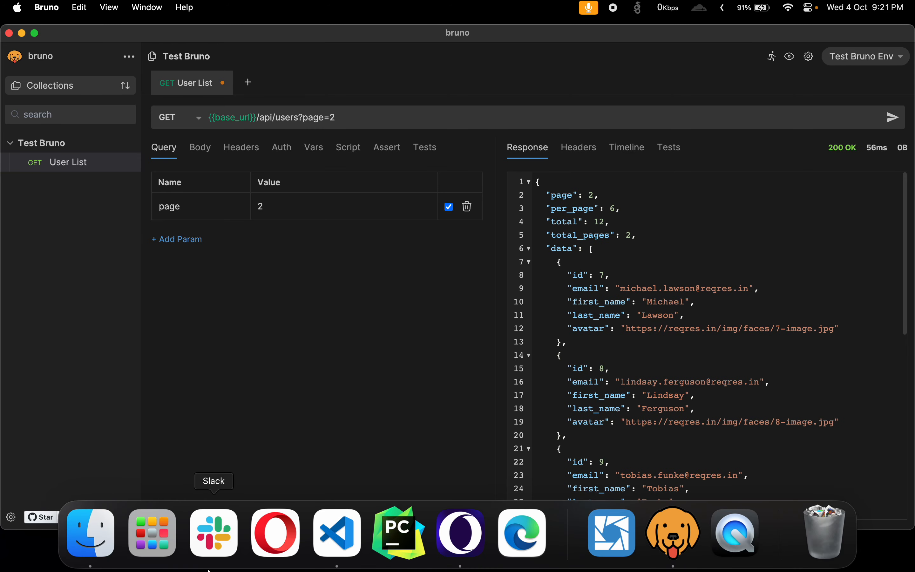
Switch to Visual Studio Code, open Test Bruno Env.bru in the environments folder, and examine its base_url entry.
left_click(335, 545)
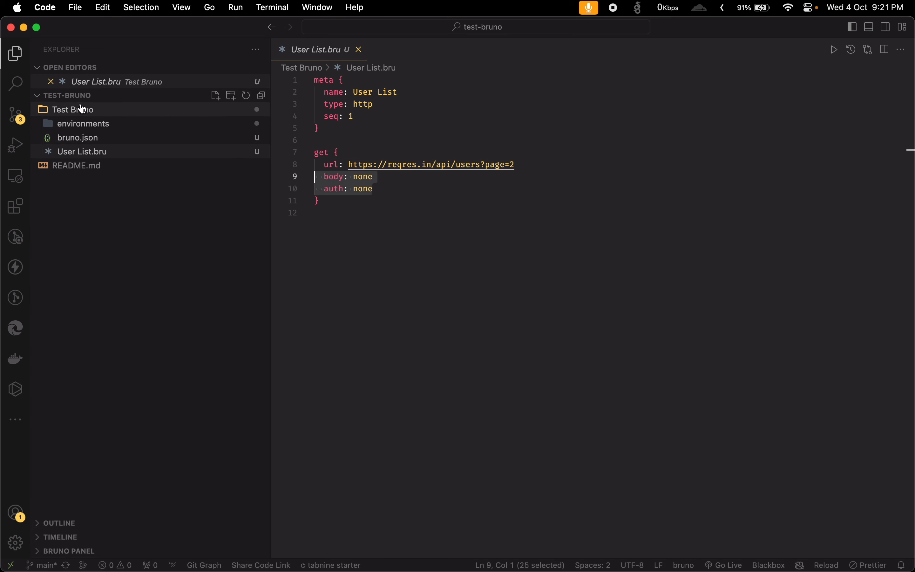
left_click(81, 125)
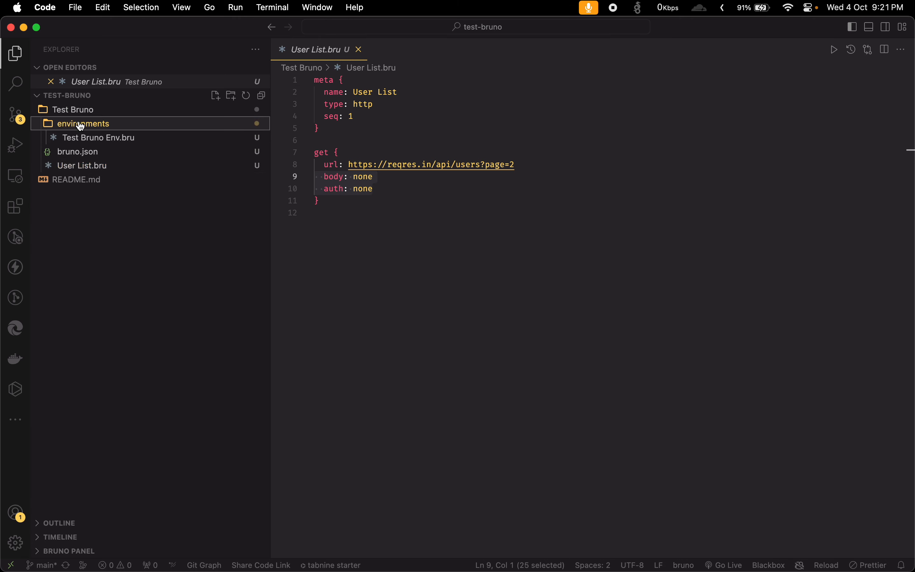
left_click(90, 138)
left_click_drag(322, 92, 468, 93)
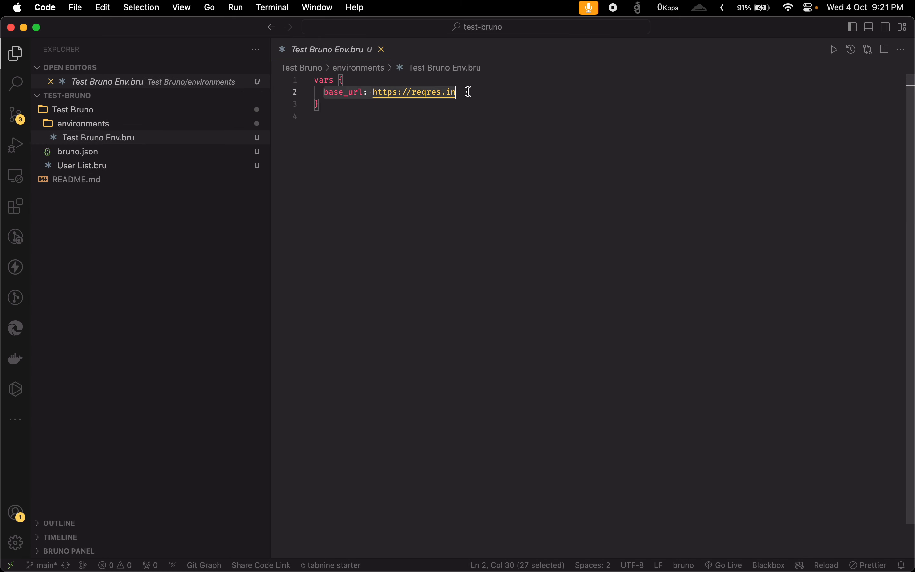
Review the pending source control changes for User List.bru and Test Bruno Env.bru.
left_click(335, 134)
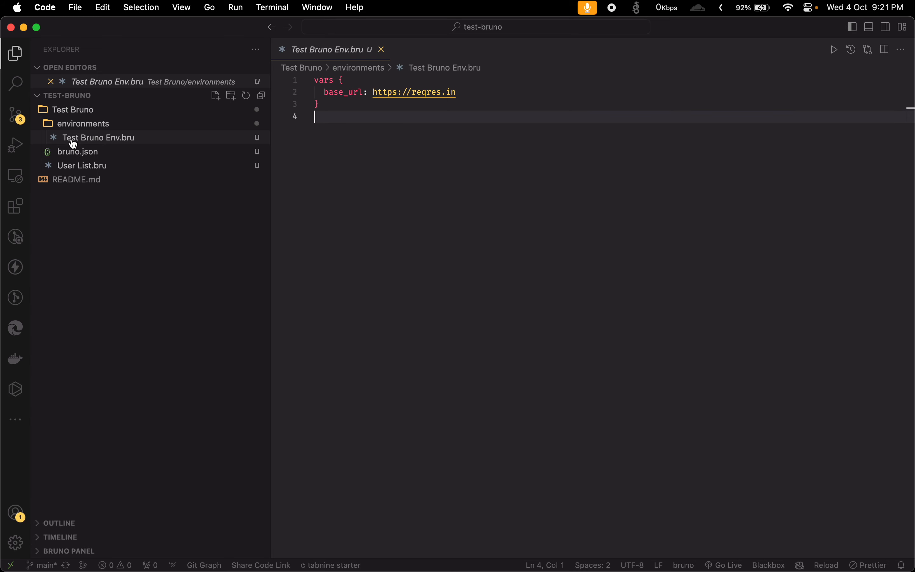
left_click(14, 121)
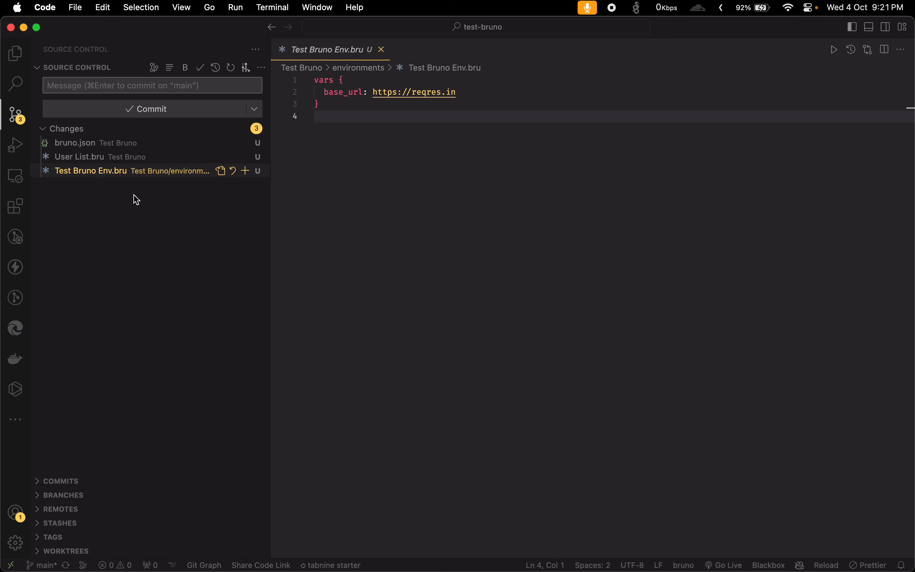
left_click(95, 157)
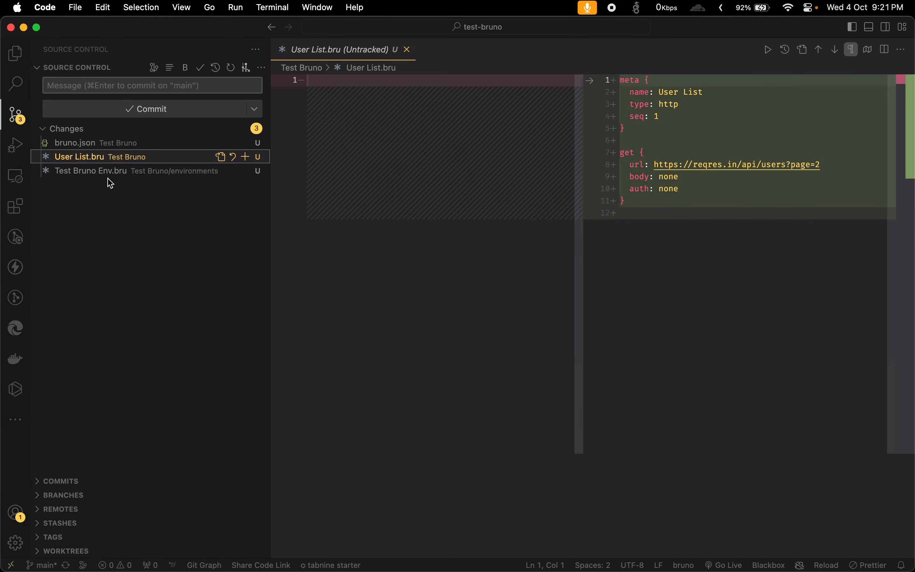
left_click(127, 171)
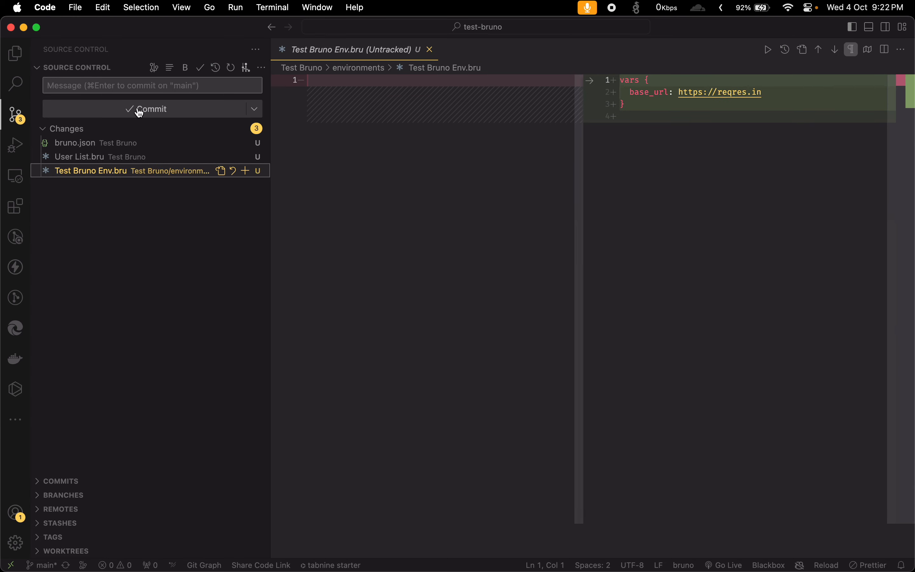
Commit all pending changes to main with the message "Add user list api" and sync them to the remote.
left_click(140, 86)
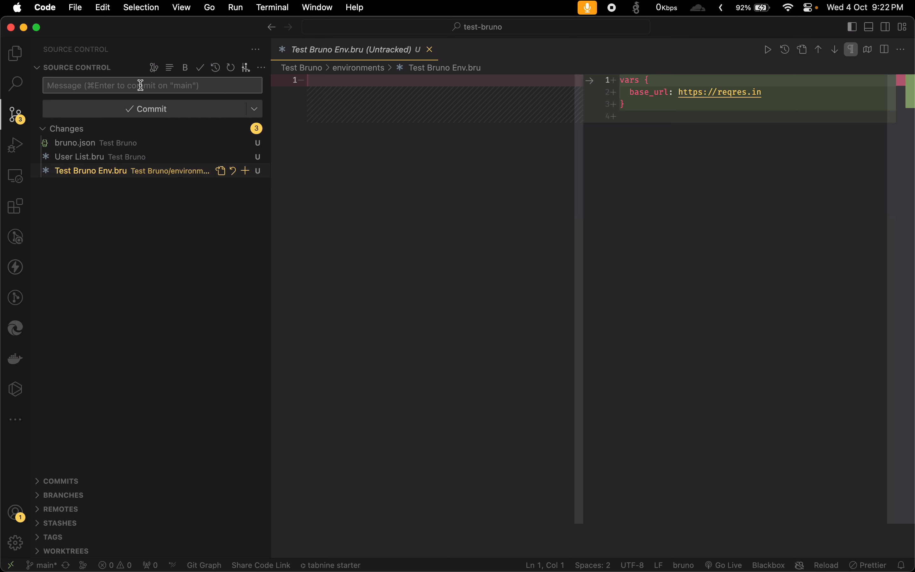
type("Add user list api")
left_click(137, 111)
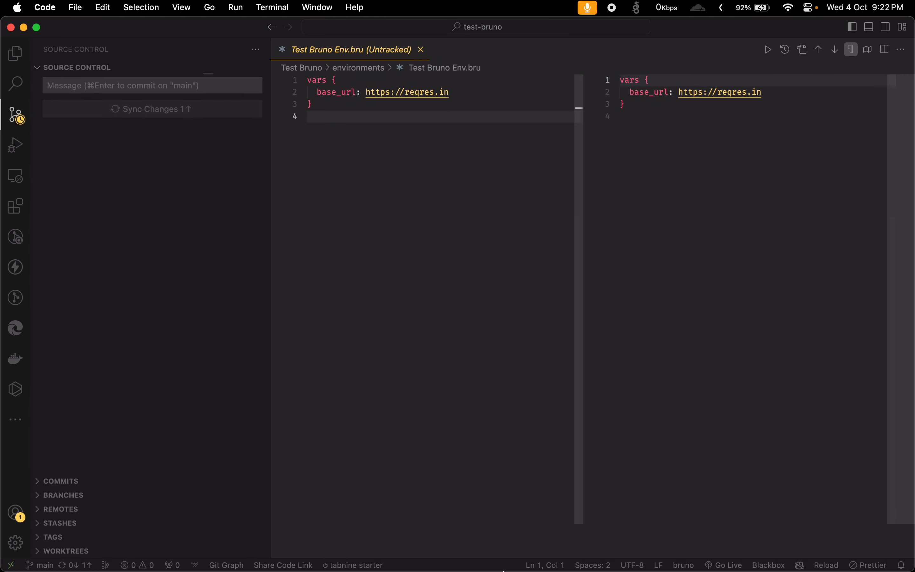
Switch to Opera, refresh the test-bruno repository on GitHub, and inspect the contents of its Test Bruno folder.
left_click(464, 534)
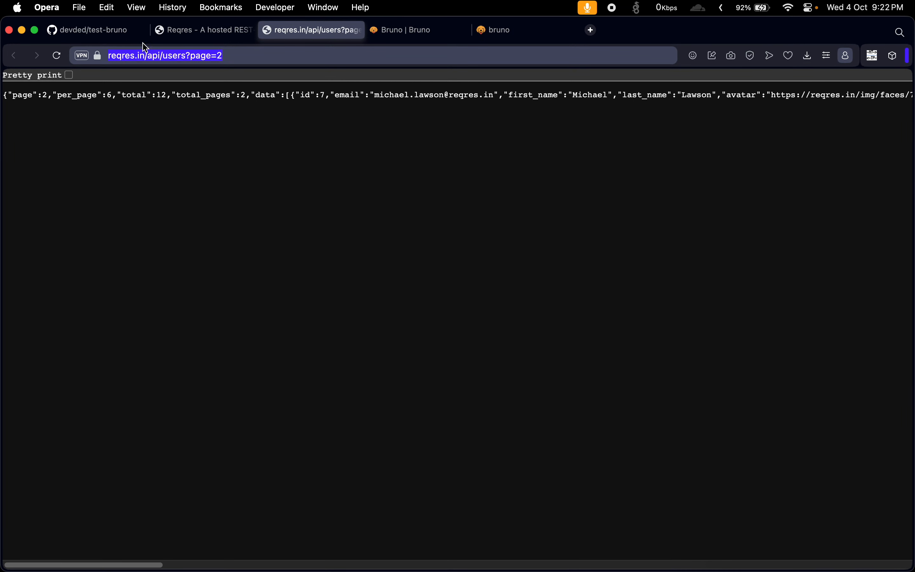
left_click(125, 30)
left_click(57, 56)
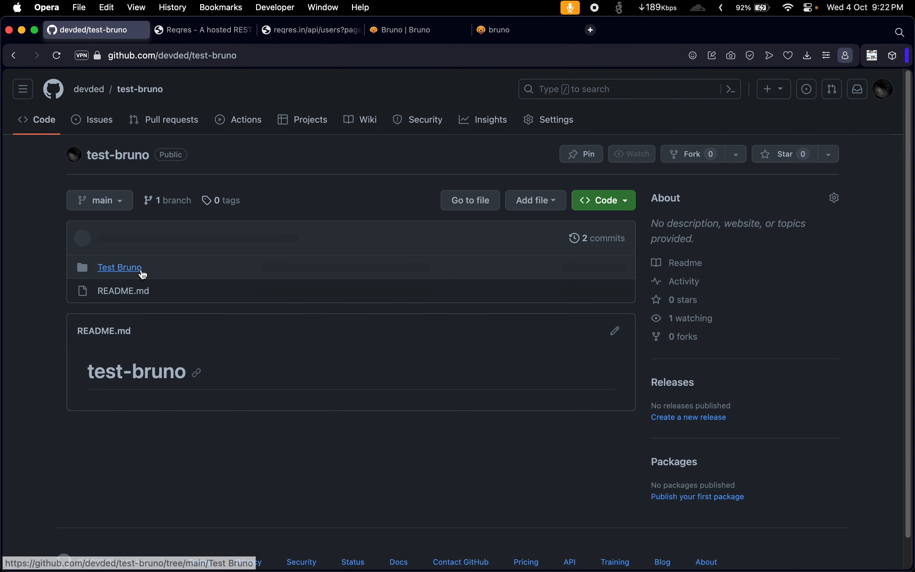
left_click(119, 274)
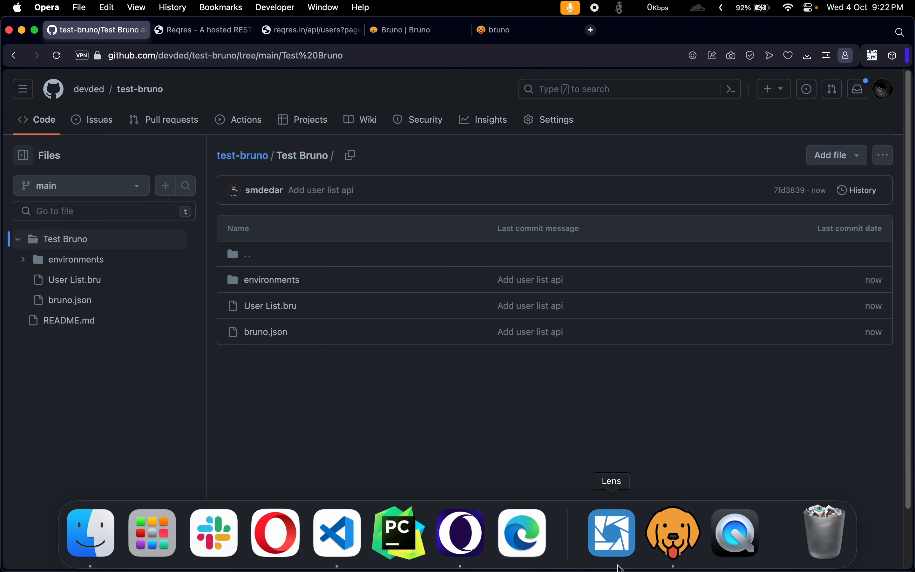
Switch to Bruno and run the whole Test Bruno collection in the Runner.
left_click(673, 566)
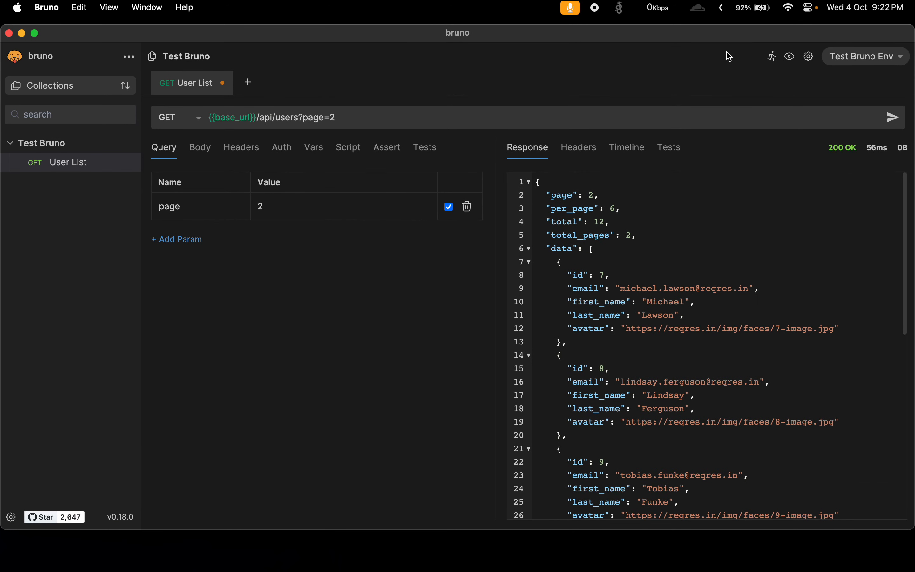
left_click(773, 61)
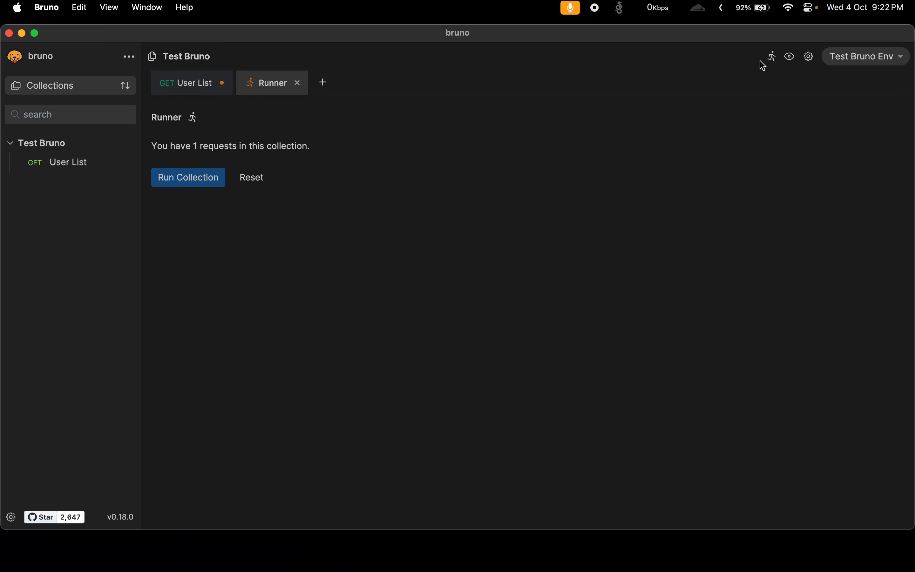
left_click(177, 186)
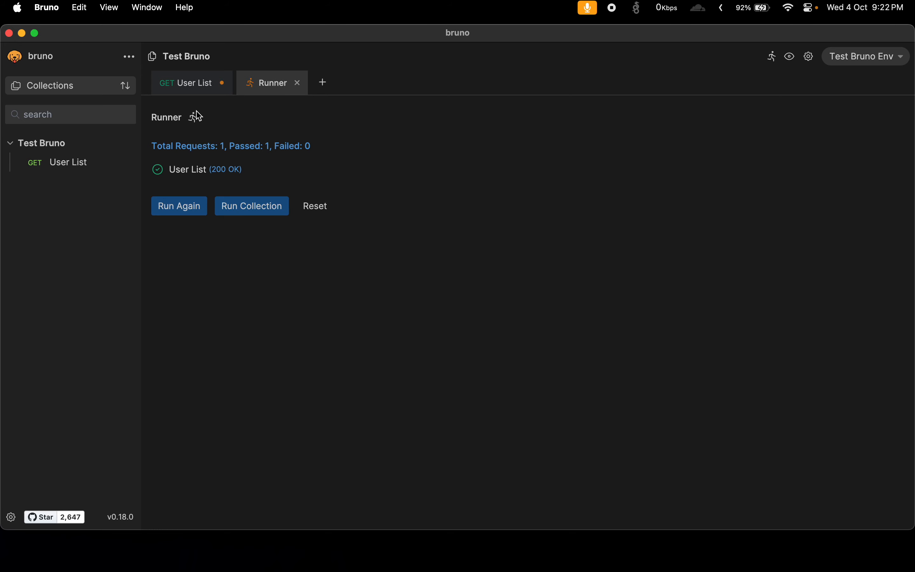
left_click(48, 4)
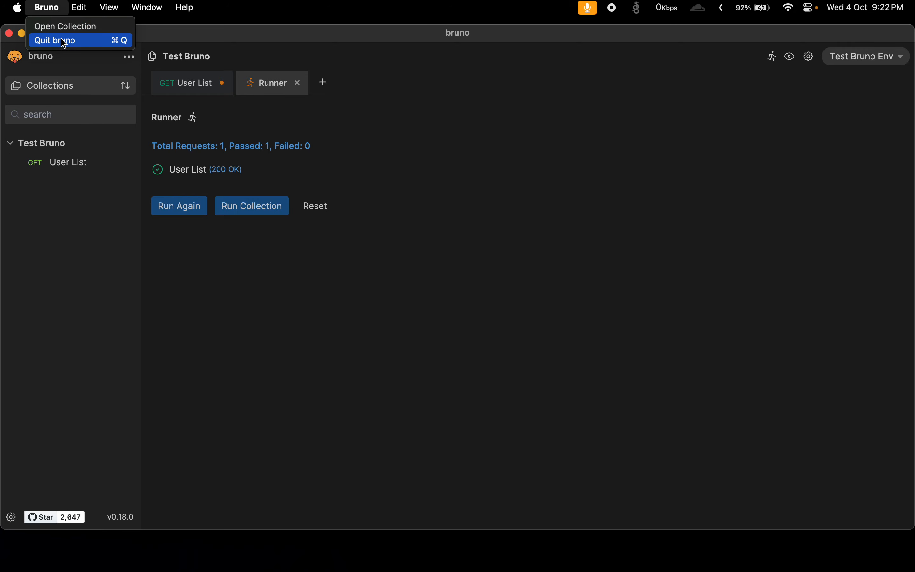
left_click(101, 155)
Generate code for the User List request, compare the JavaScript, Python, PHP and Shell variants, and close the code view.
left_click(129, 163)
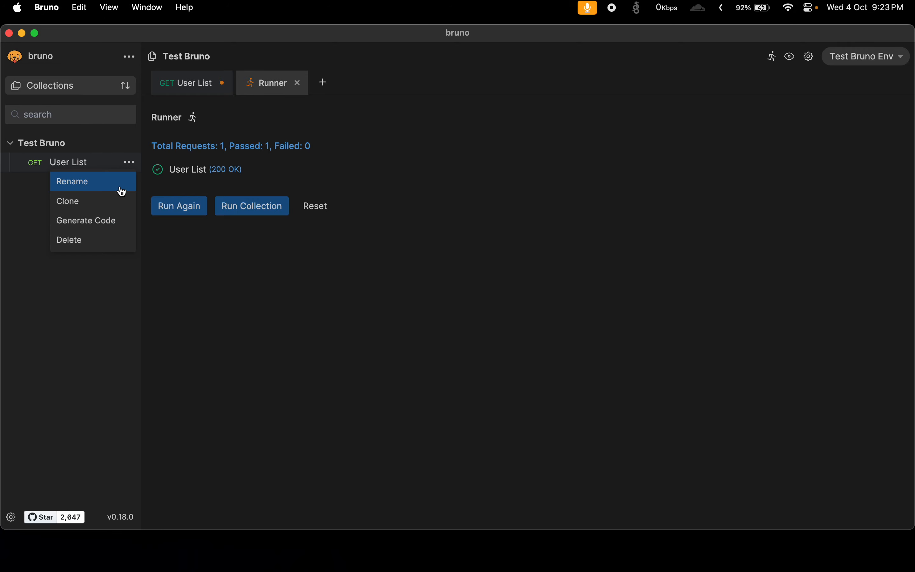
left_click(104, 223)
left_click(233, 163)
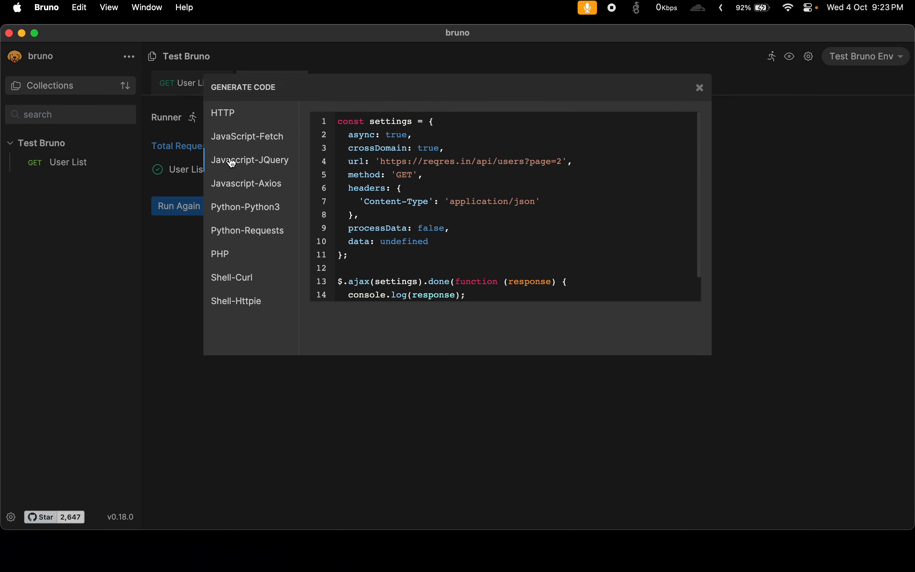
left_click(251, 208)
left_click(251, 228)
left_click(235, 254)
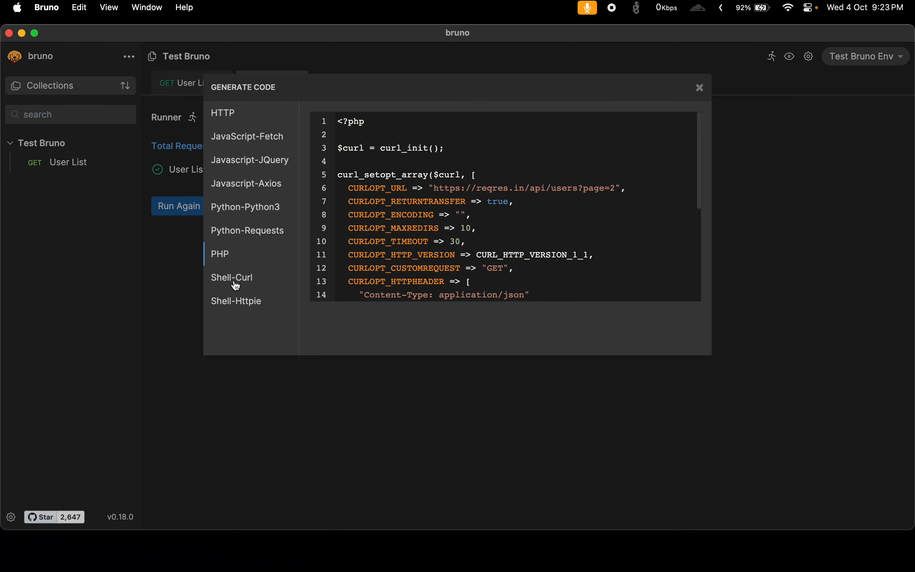
left_click(236, 282)
left_click(237, 303)
left_click(239, 140)
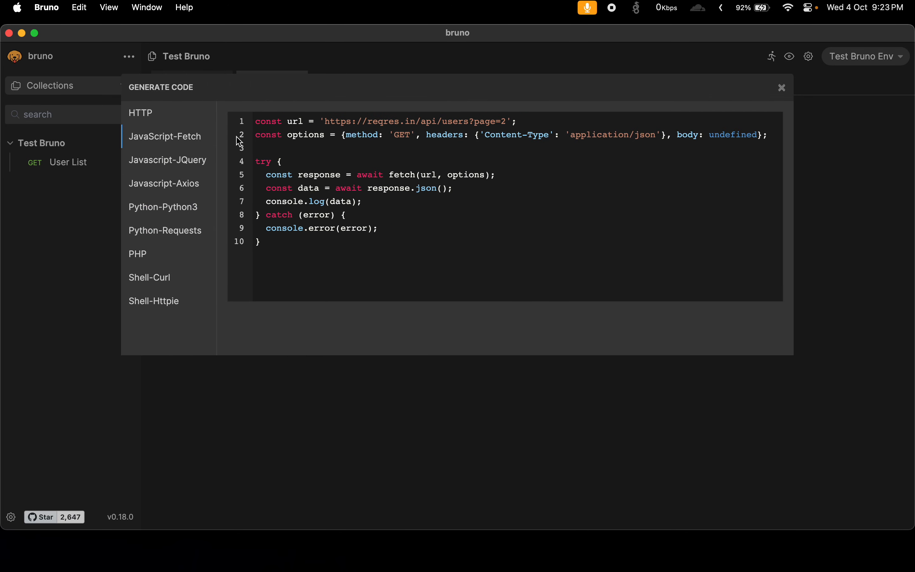
left_click(781, 89)
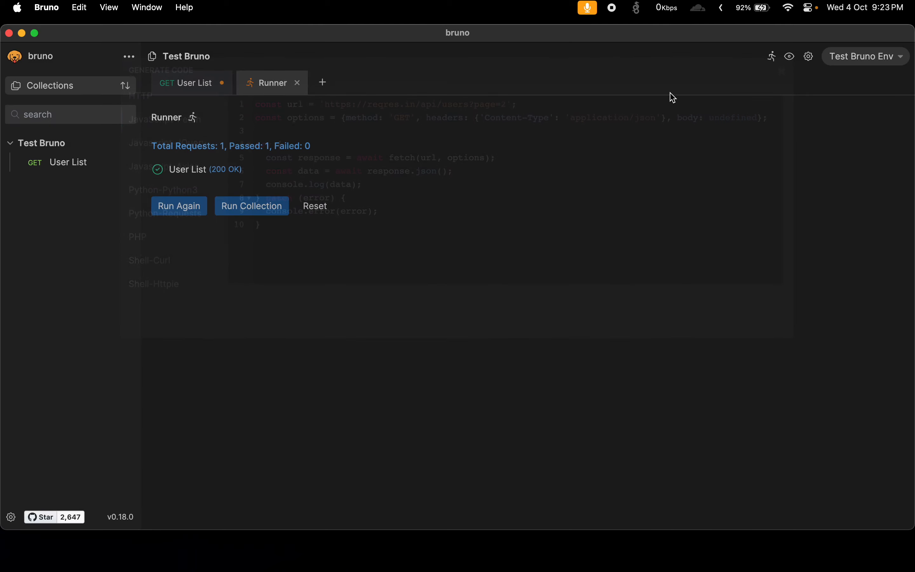
Check the available collection actions, return to the User List request, and view its response headers.
left_click(129, 59)
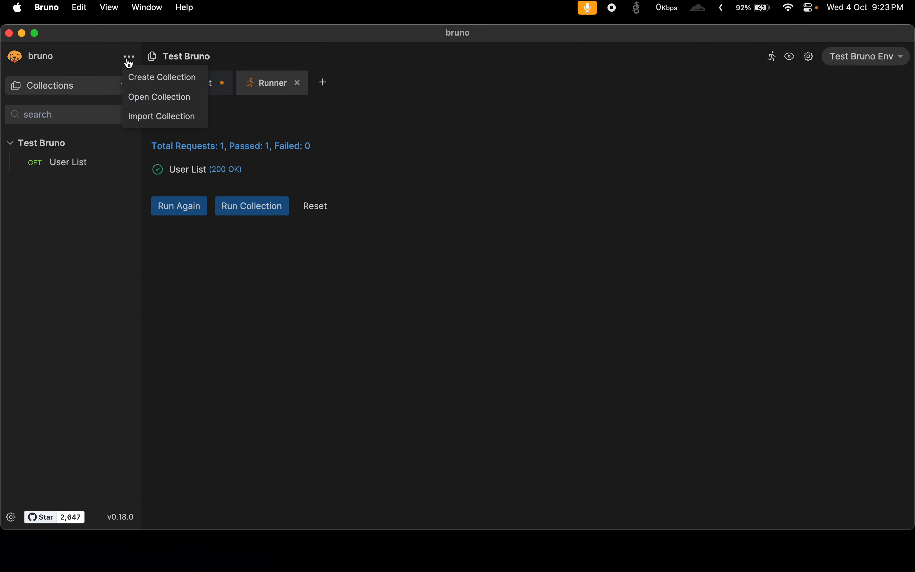
left_click(124, 173)
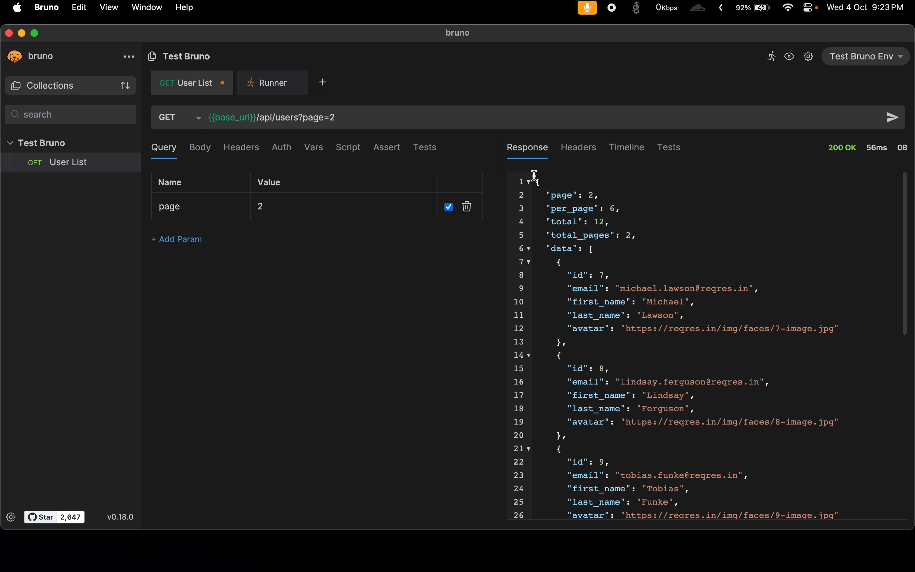
left_click(578, 156)
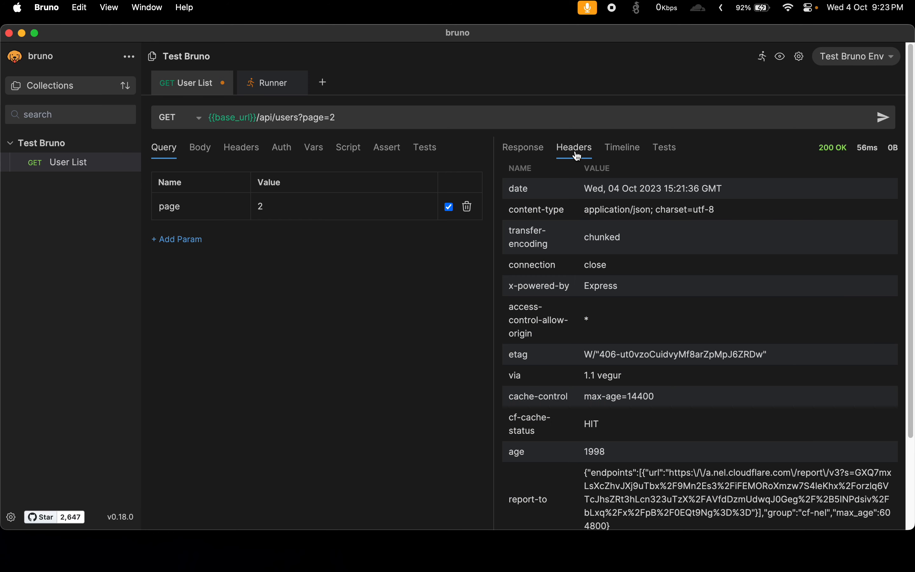